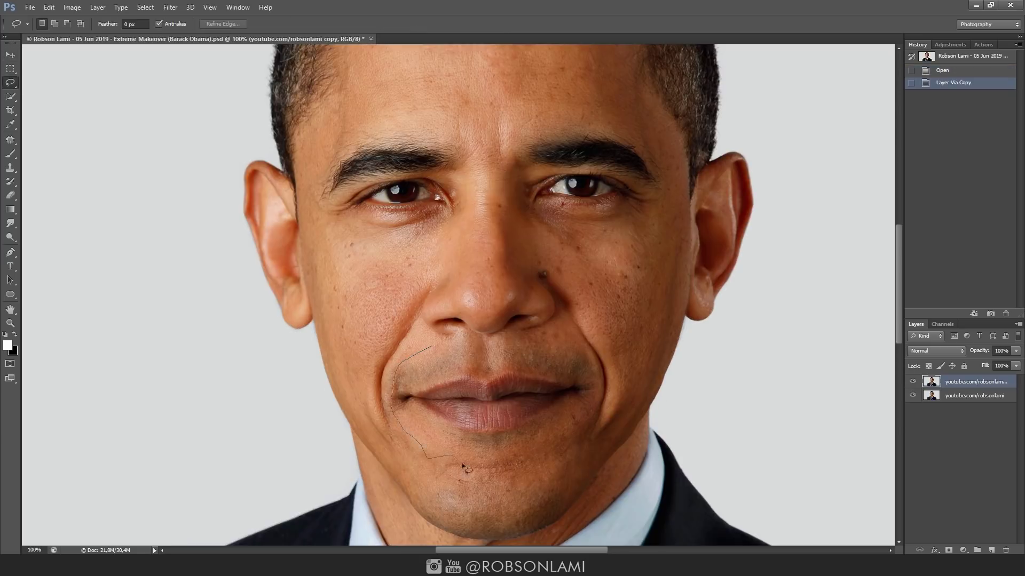
Copy the lassoed mouth area to Layer 1 and tilt it about 2.4°.
left_click_drag(472, 345, 434, 347)
key("ctrl+j")
key("ctrl+t")
left_click_drag(642, 377, 642, 383)
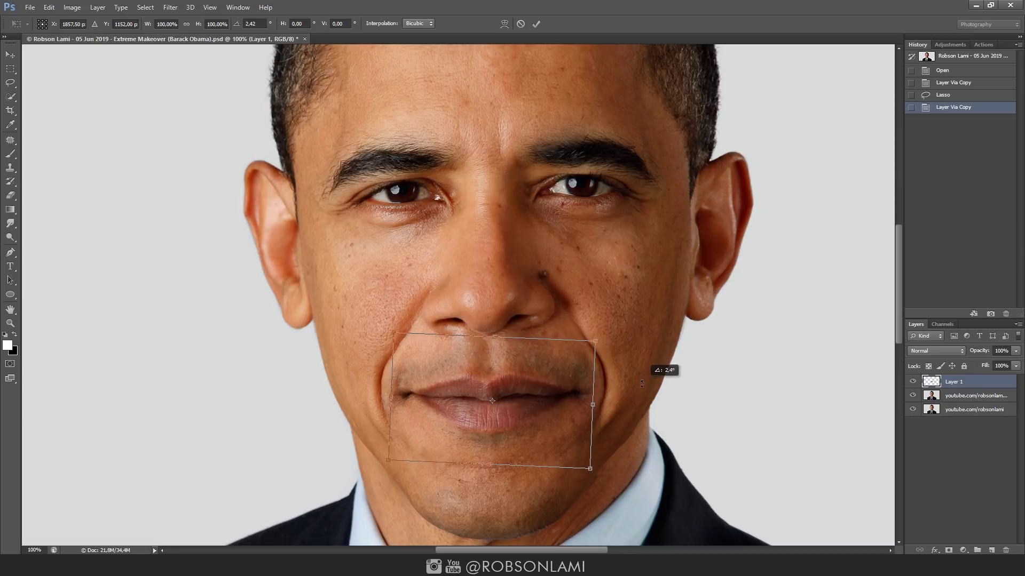
left_click(536, 23)
Erase the mouth piece's hard edges so it blends into the face.
key("e")
left_click_drag(457, 331, 551, 332)
left_click_drag(531, 473, 375, 412)
left_click_drag(580, 334, 619, 331)
Stamp the layers into a new copy and outline a cheek blemish for patching.
key("ctrl+j")
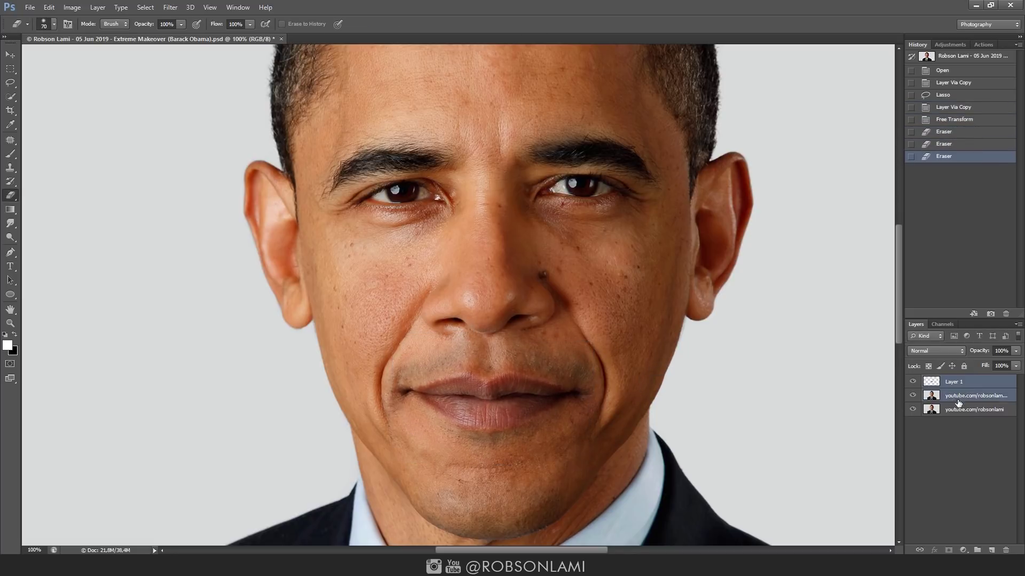
key("ctrl+alt+e")
key("ctrl+j")
key("j")
mouse_move(389, 405)
left_mouse_down()
mouse_move(339, 352)
mouse_move(374, 342)
left_mouse_up()
Patch the blemishes on both cheeks and the jaw with clean skin.
key("ctrl+d")
left_click_drag(373, 363, 377, 368)
key("ctrl+d")
left_click_drag(376, 374, 402, 349)
left_click_drag(605, 424, 608, 422)
left_click_drag(619, 383, 640, 368)
key("ctrl+d")
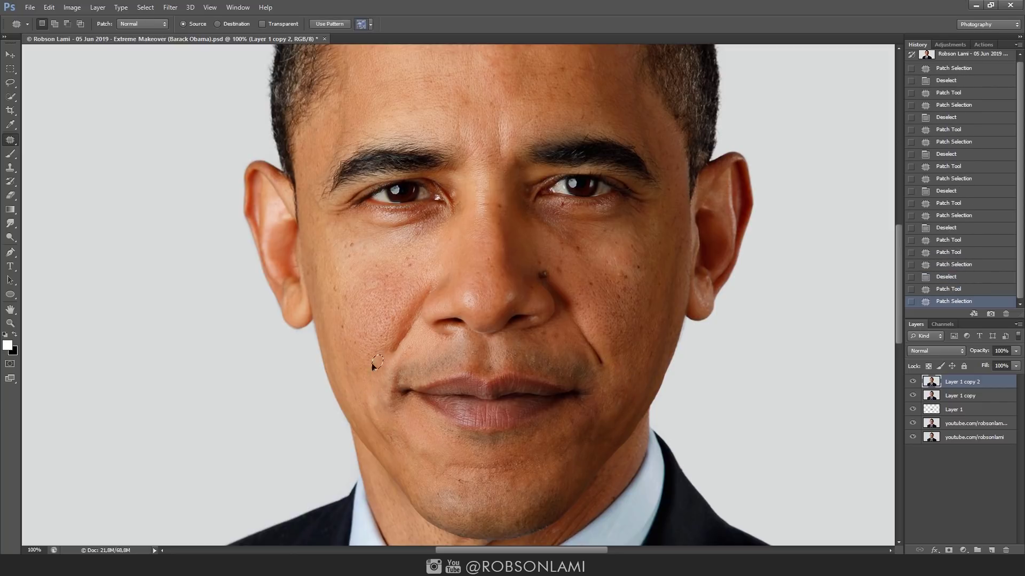
On a fresh layer copy, patch out the spot beside the mouth corner.
key("ctrl+j")
key("ctrl+e")
key("ctrl+j")
left_click_drag(395, 352, 406, 341)
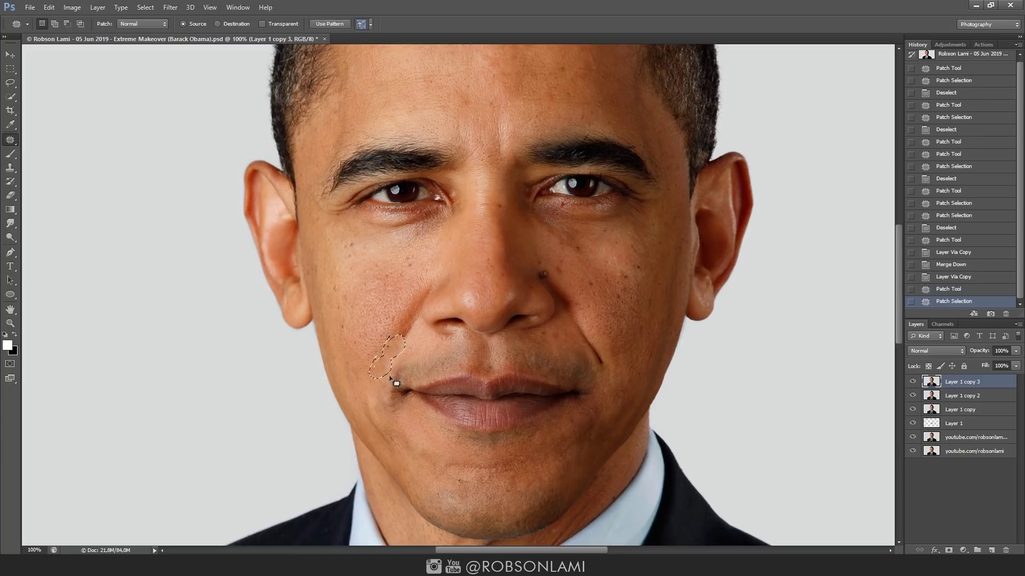
key("ctrl+d")
mouse_move(579, 335)
left_mouse_down()
mouse_move(599, 352)
mouse_move(592, 325)
left_mouse_up()
key("ctrl+d")
Set the patched layer to 58% opacity, merge the copies, and outline the under-eye area.
key("5")
key("8")
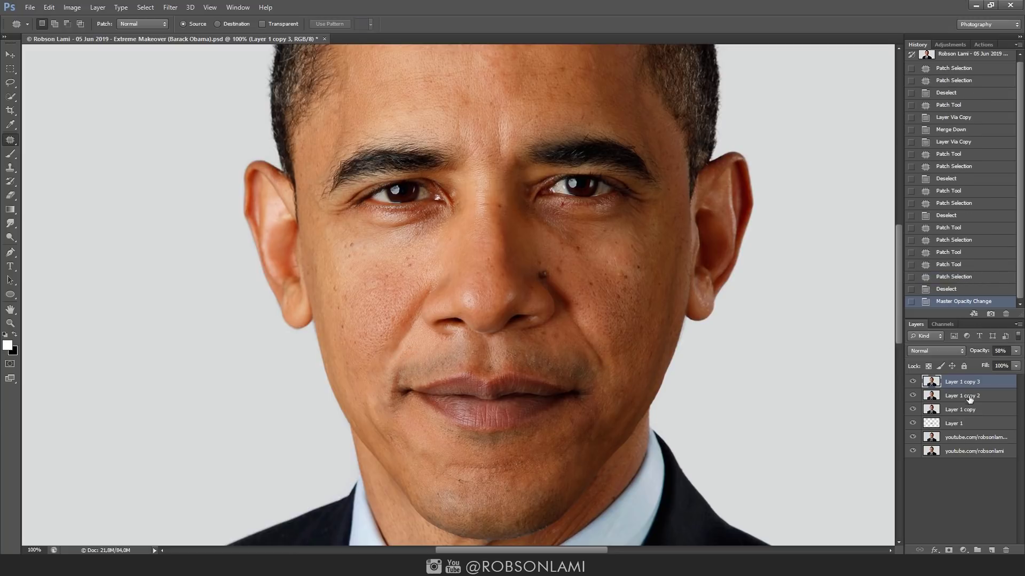
left_click(961, 396, "shift")
key("ctrl+j")
key("ctrl+e")
left_click_drag(331, 208, 337, 211)
Copy the left under-eye area to a new layer and nudge it upward.
key("ctrl+j")
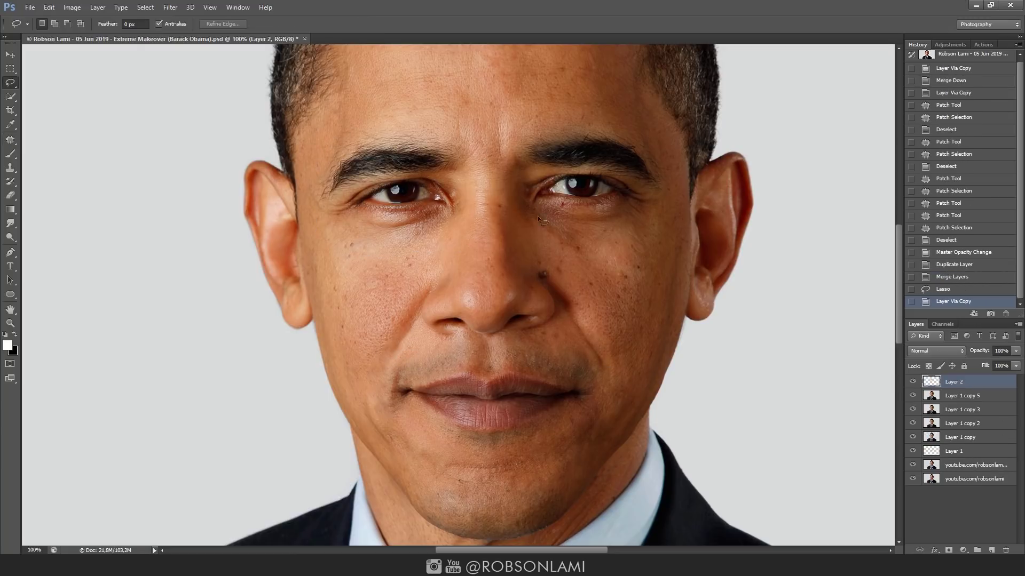
key("v")
key("Up")
key("alt+bracketleft")
key("l")
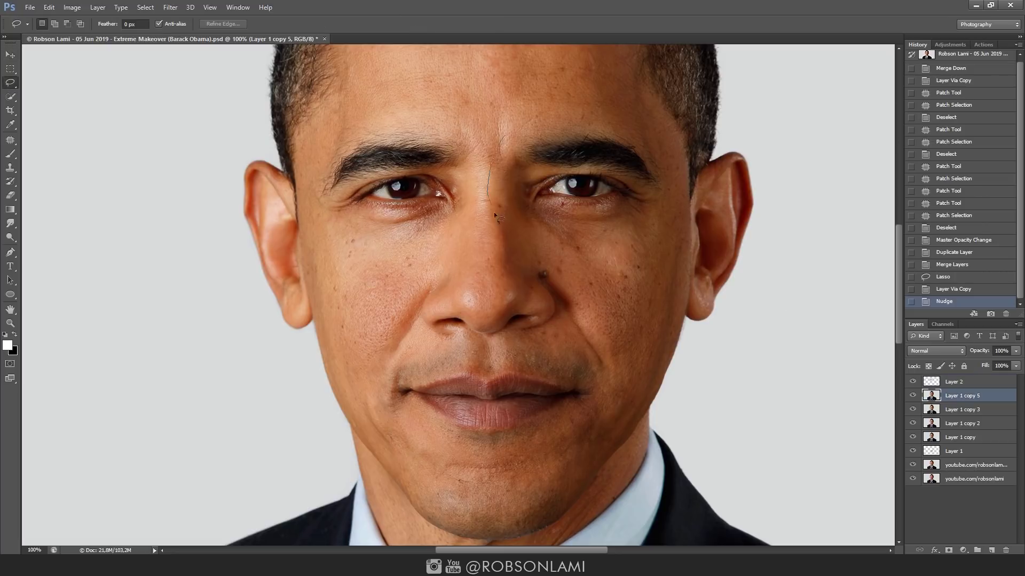
Copy and nudge the other eye area, then merge Layer 2 down into Layer 3.
left_click_drag(534, 211, 539, 214)
key("ctrl+j")
key("v")
key("Up")
left_click(951, 384)
key("Up")
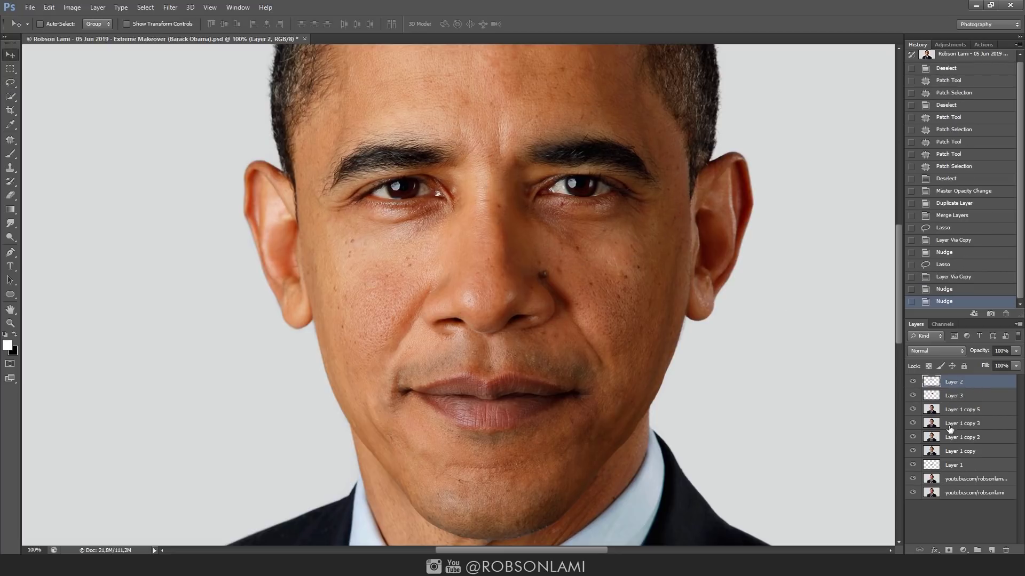
key("ctrl+e")
Erase the hard edges on Layer 3 and stamp all visible layers into a new layer.
key("e")
left_click(348, 253)
left_click(621, 260)
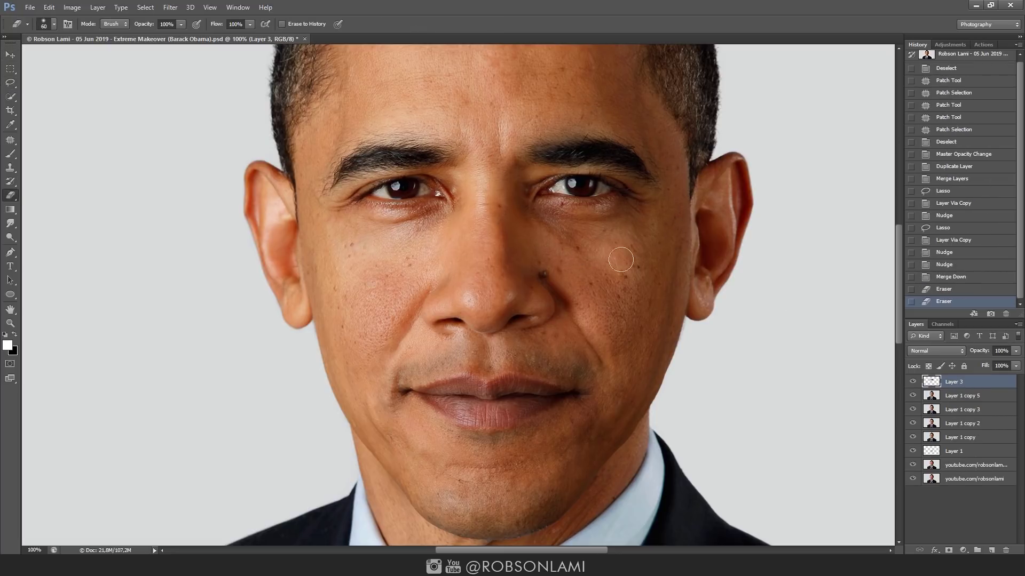
key("ctrl+shift+alt+e")
In Liquify, freeze the lips and push in the left cheek and jaw.
key("ctrl+shift+x")
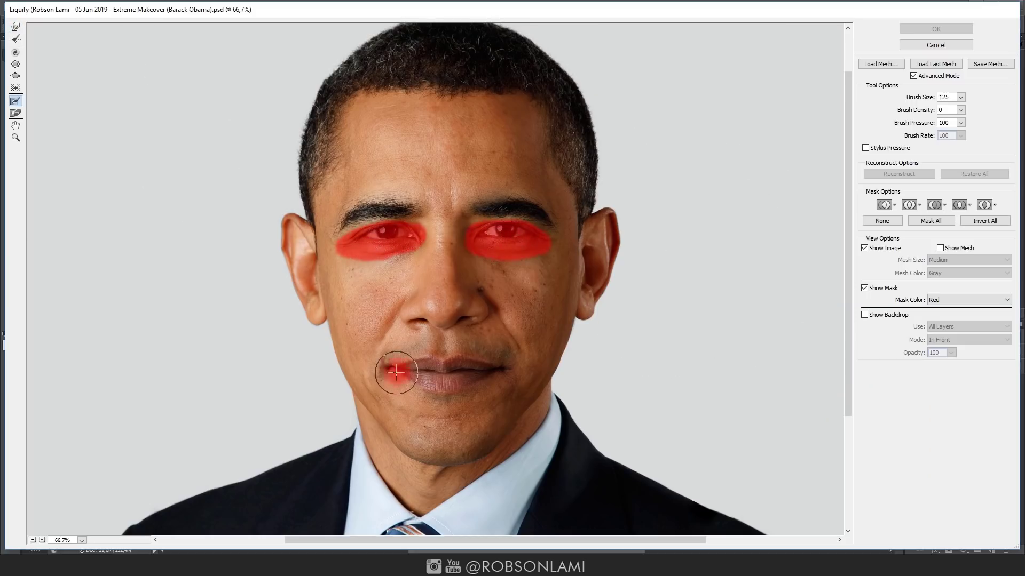
left_click_drag(396, 372, 443, 381)
left_click_drag(302, 338, 328, 372)
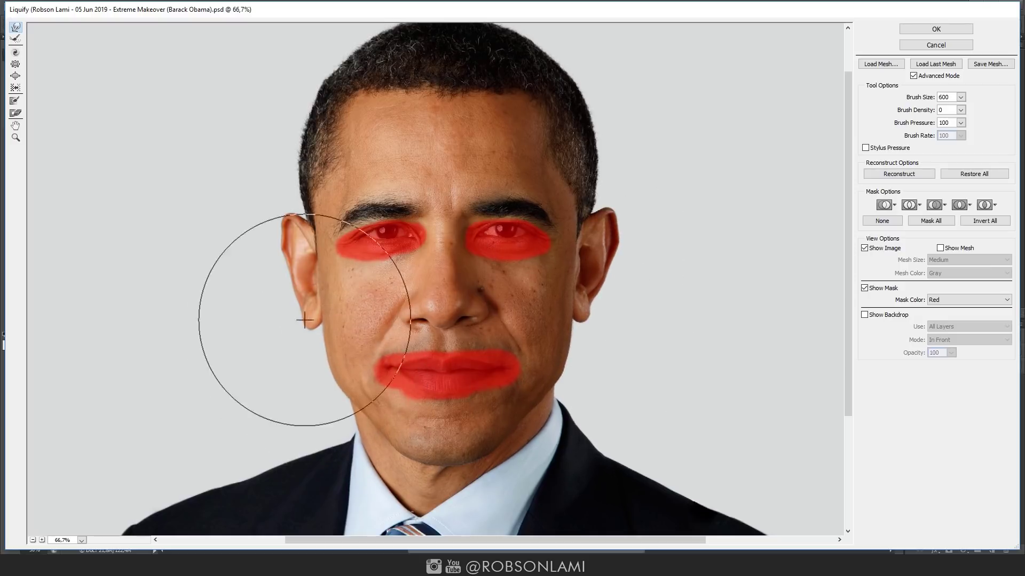
key("bracketleft")
key("bracketleft")
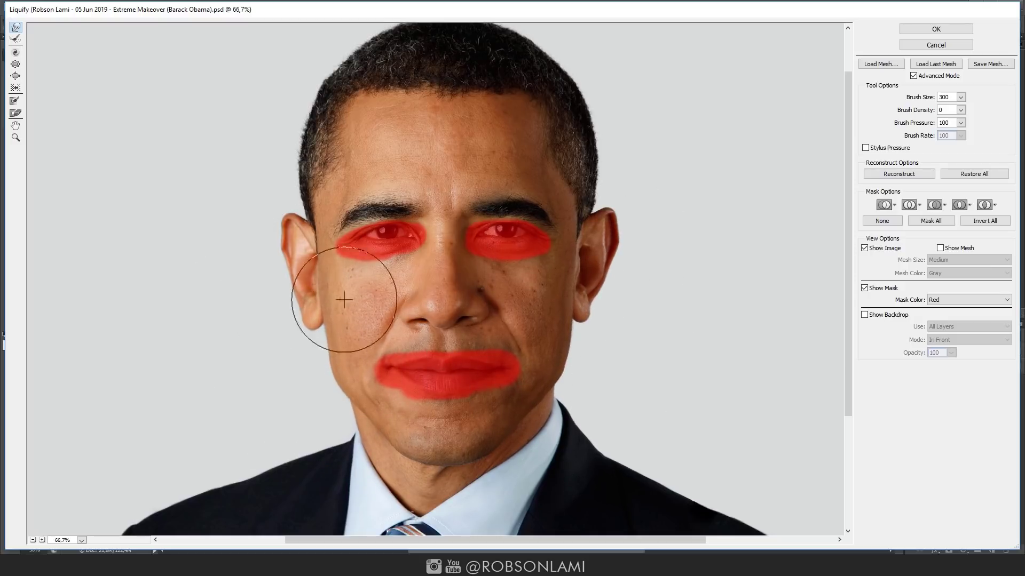
key("bracketright")
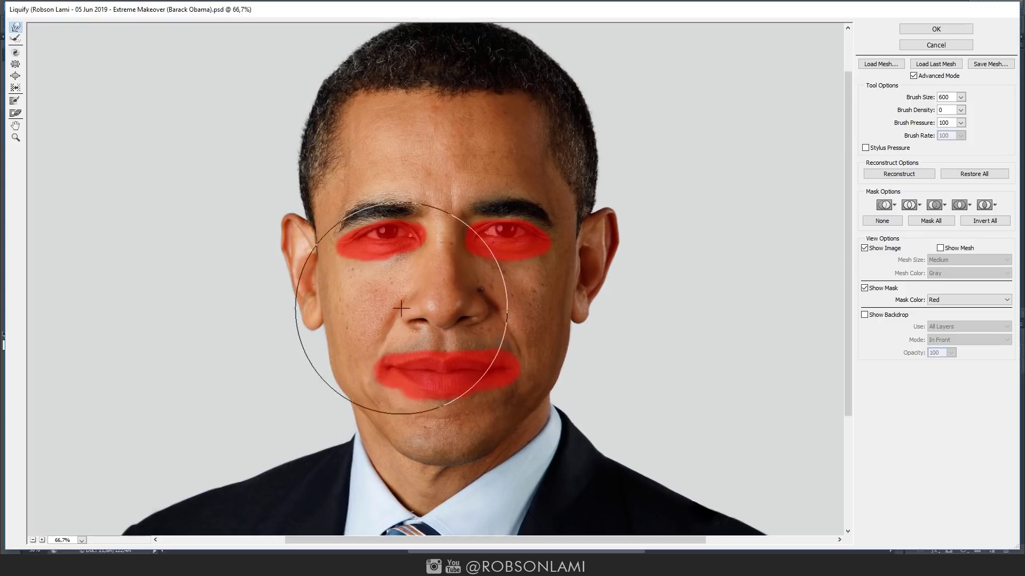
key("bracketright")
key("bracketright")
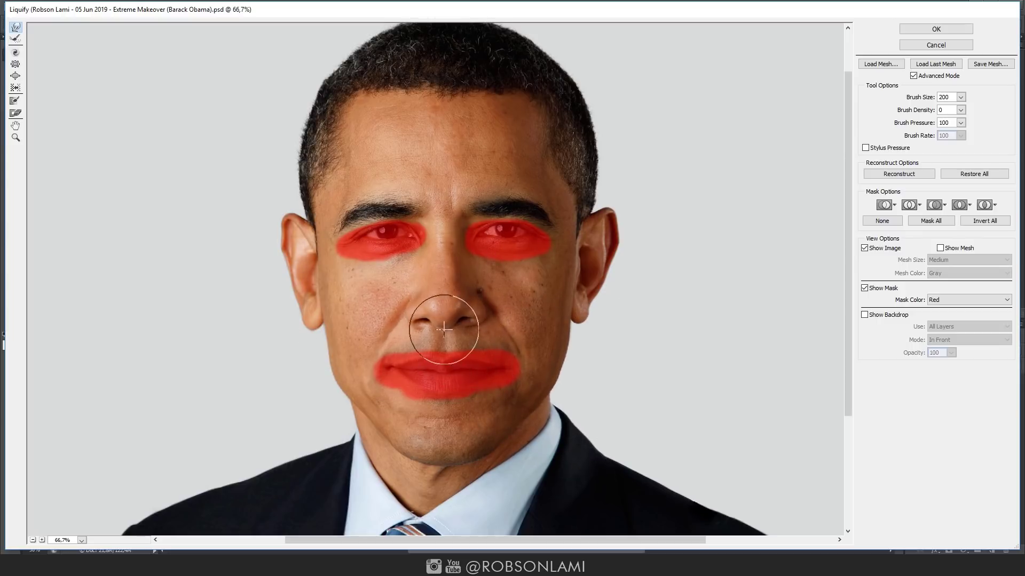
key("bracketright")
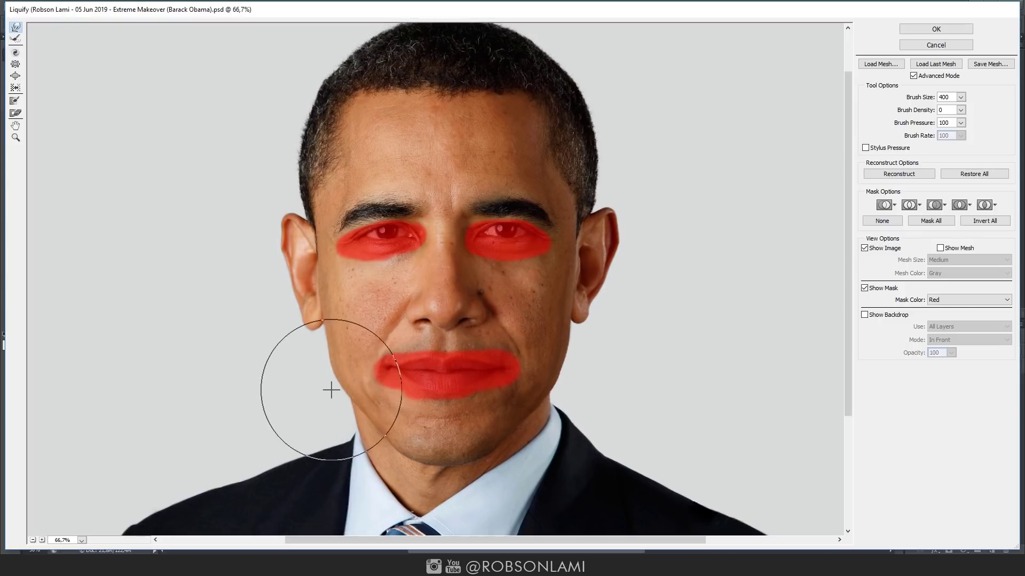
Push both ears slightly inward with the Forward Warp brush.
left_click_drag(277, 240, 286, 243)
left_click_drag(645, 248, 599, 235)
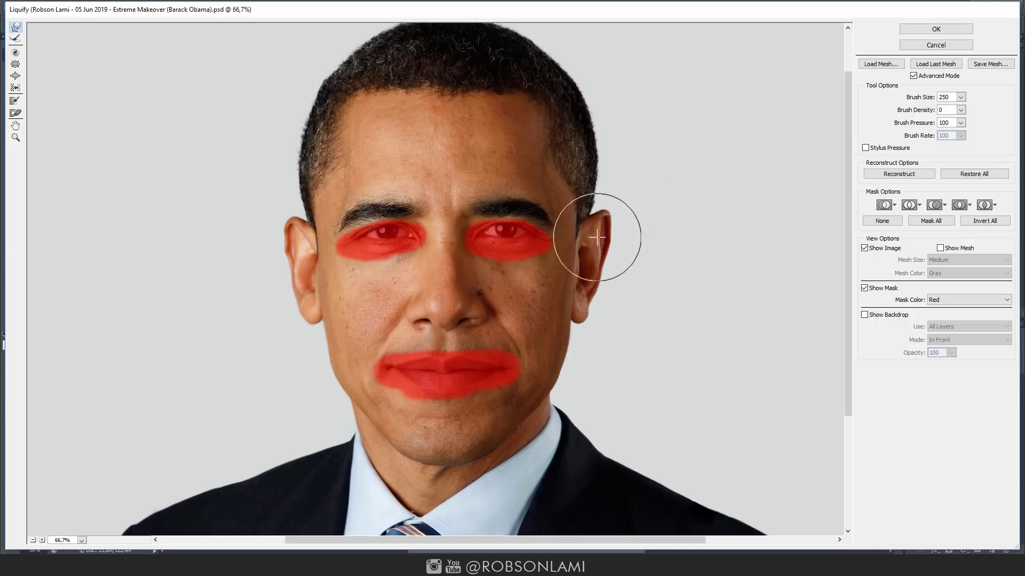
key("bracketright")
key("bracketright")
key("bracketright")
Zoom in, clear the freeze mask, and resize the brush to reshape the lips.
key("bracketright")
key("bracketright")
key("bracketleft")
key("bracketleft")
key("bracketleft")
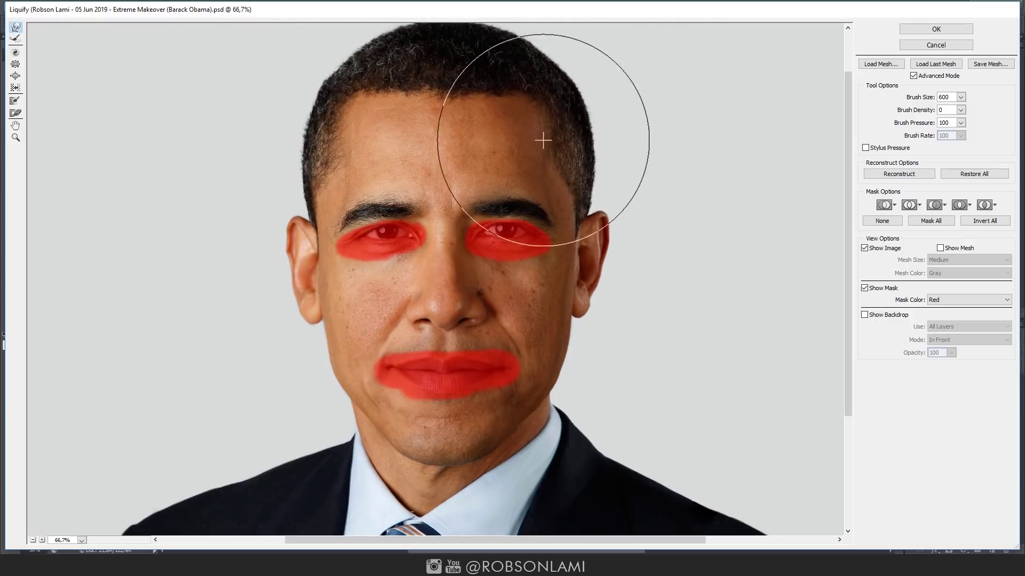
key("bracketleft")
key("bracketleft")
key("bracketleft")
key("ctrl+plus")
left_click(885, 226)
key("bracketright")
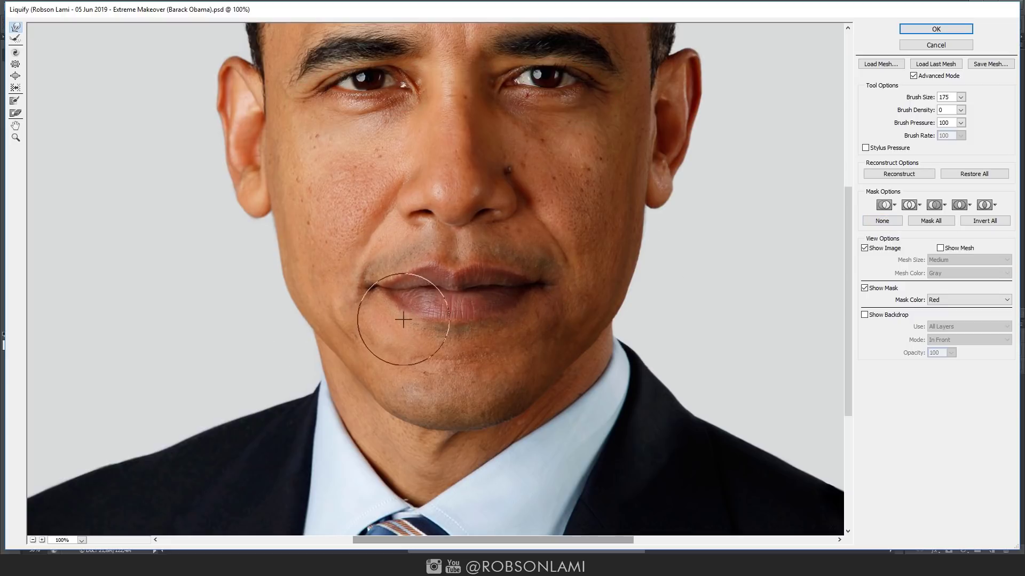
key("bracketleft")
key("bracketleft")
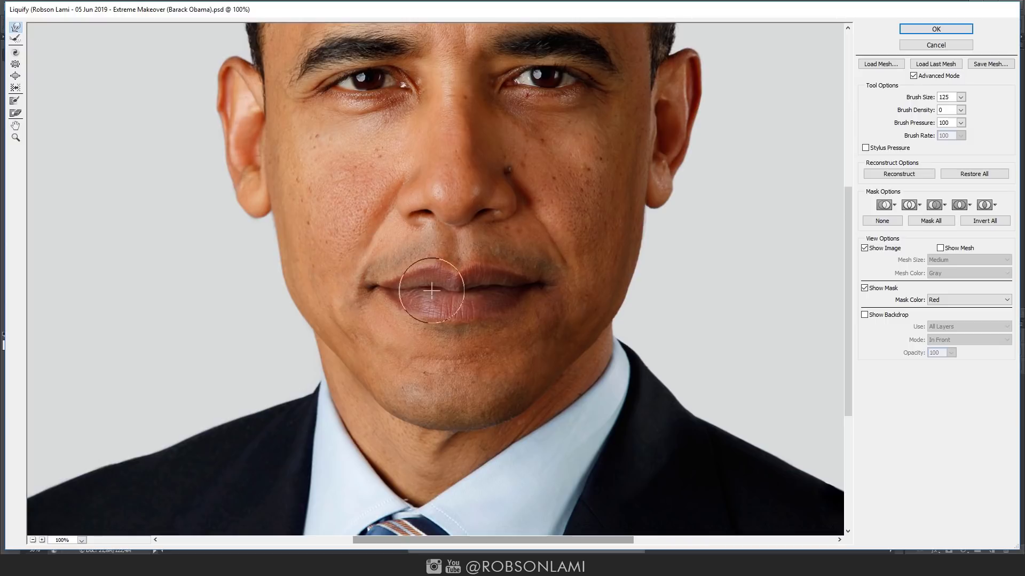
key("bracketright")
key("bracketright")
key("bracketright")
Apply the Liquify edit, duplicate the layer, and blur the layer named 2 at radius 44.
key("Return")
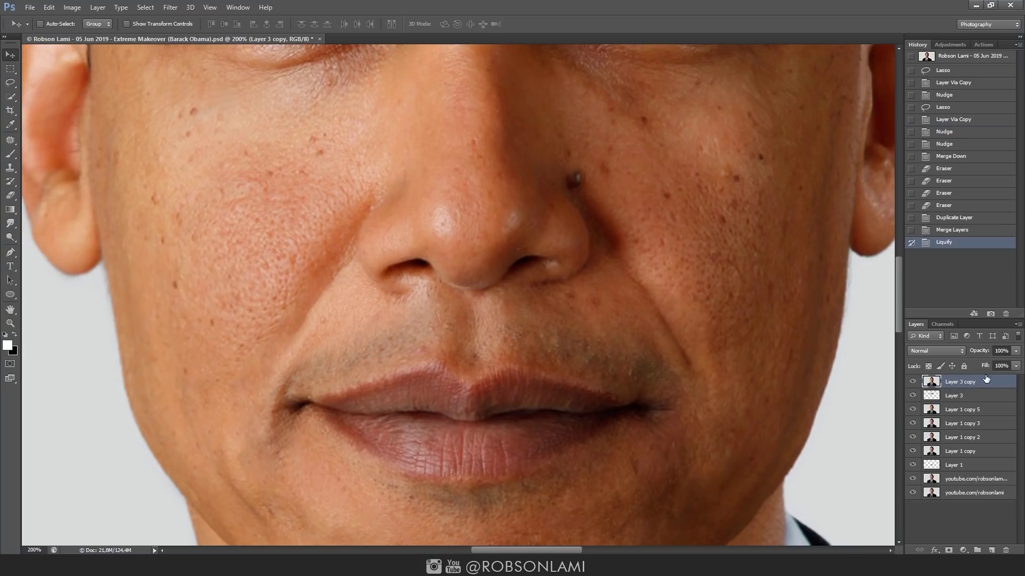
key("ctrl+j")
key("ctrl+j")
key("ctrl+j")
double_click(960, 381)
left_click(169, 6)
left_click(331, 199)
type("44")
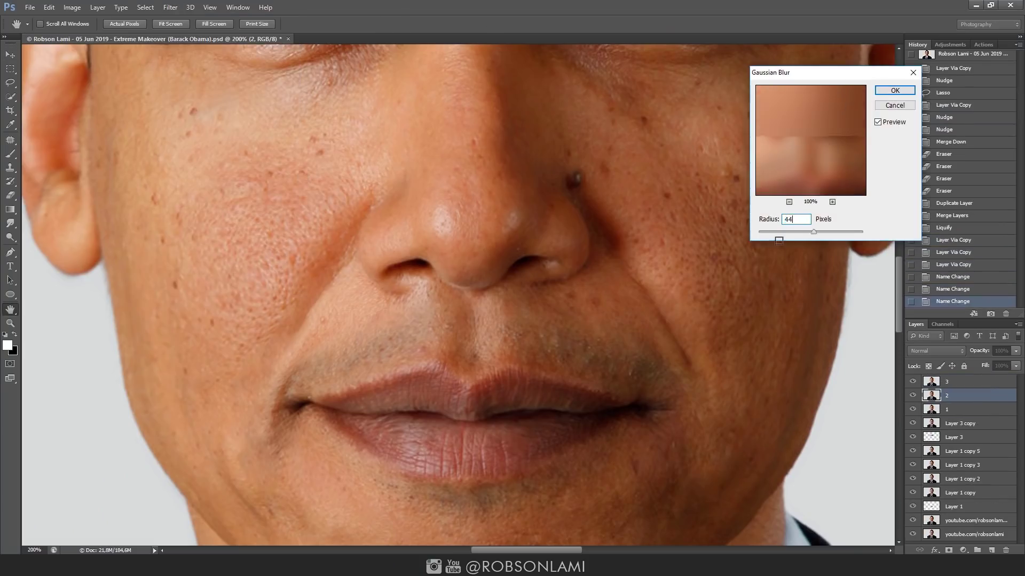
key("Return")
left_click(955, 382)
Apply Image to layer 3 from layer 2 with Subtract, scale 2, offset 128.
left_click(72, 7)
left_click(96, 169)
left_click(512, 224)
left_click(469, 434)
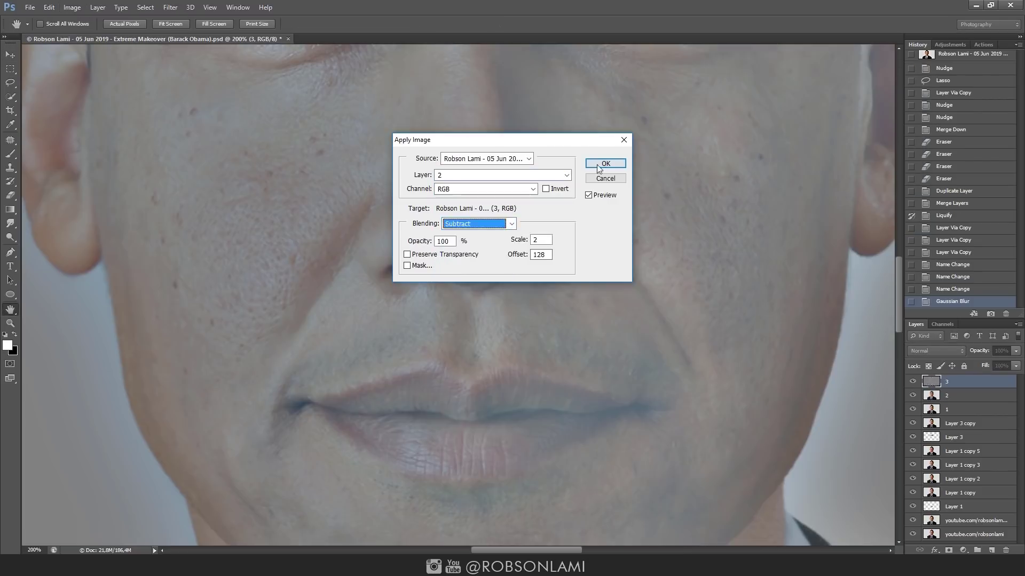
left_click(606, 163)
key("alt+shift+j")
Clone-stamp clean skin over the cheek blemishes, resampling higher on the cheek.
key("s")
left_click(301, 220)
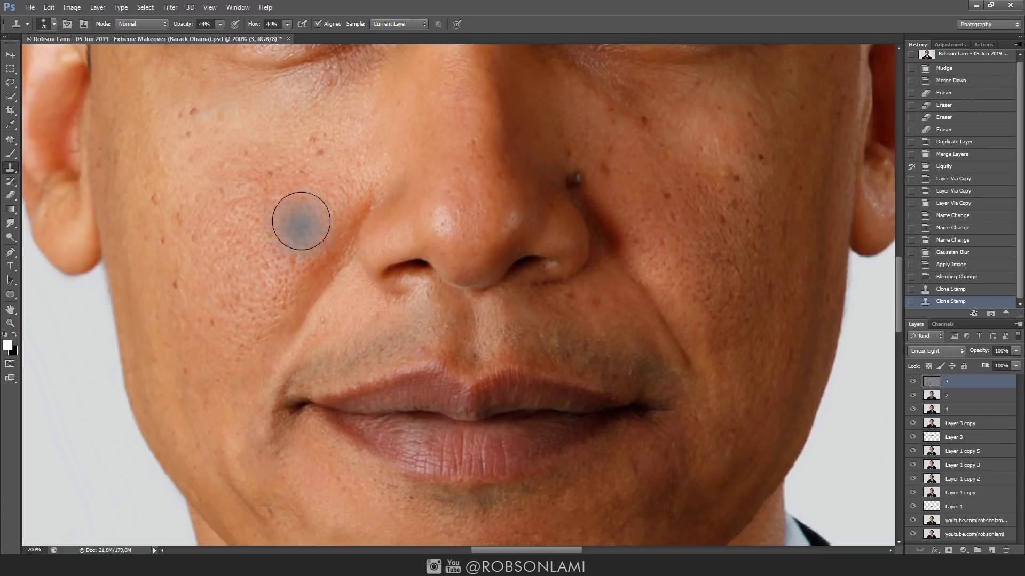
left_click(278, 235)
key("bracketright")
key("bracketright")
left_click(240, 304)
left_click(288, 225)
left_click(311, 237)
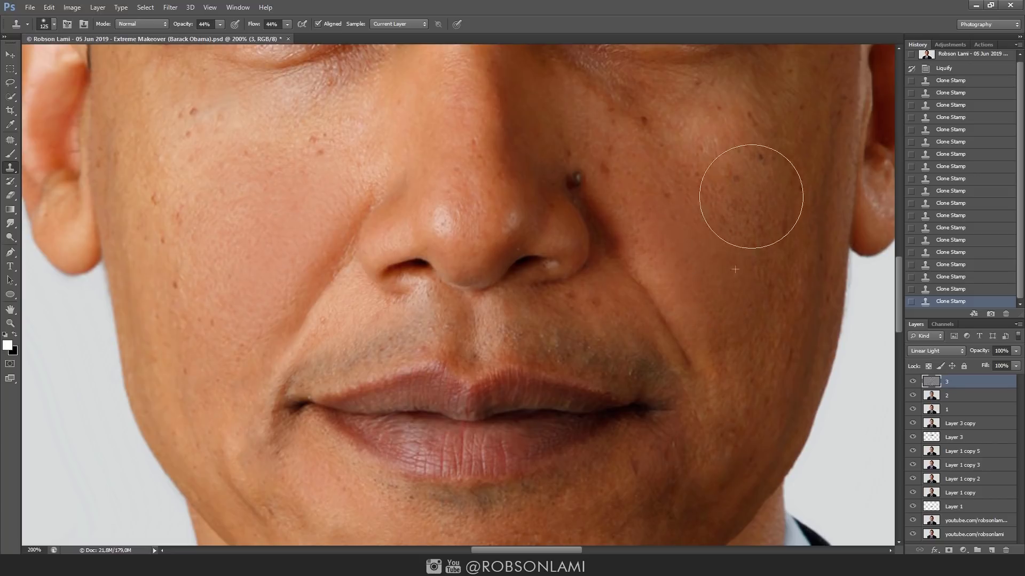
key("bracketleft")
key("bracketleft")
key("bracketleft")
scroll(230, 294, "up", 2)
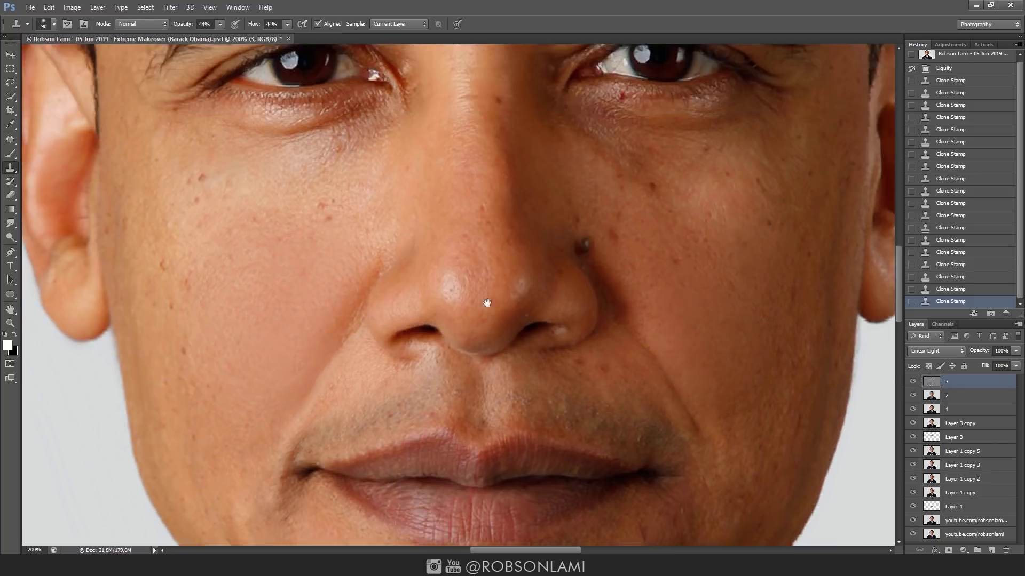
scroll(262, 281, "up", 2)
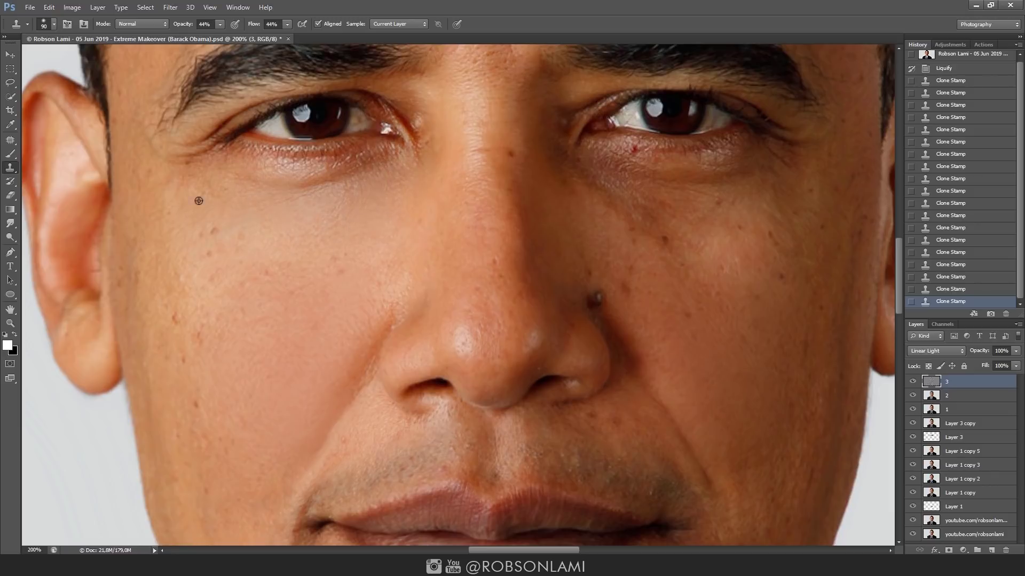
left_click(738, 331, "alt")
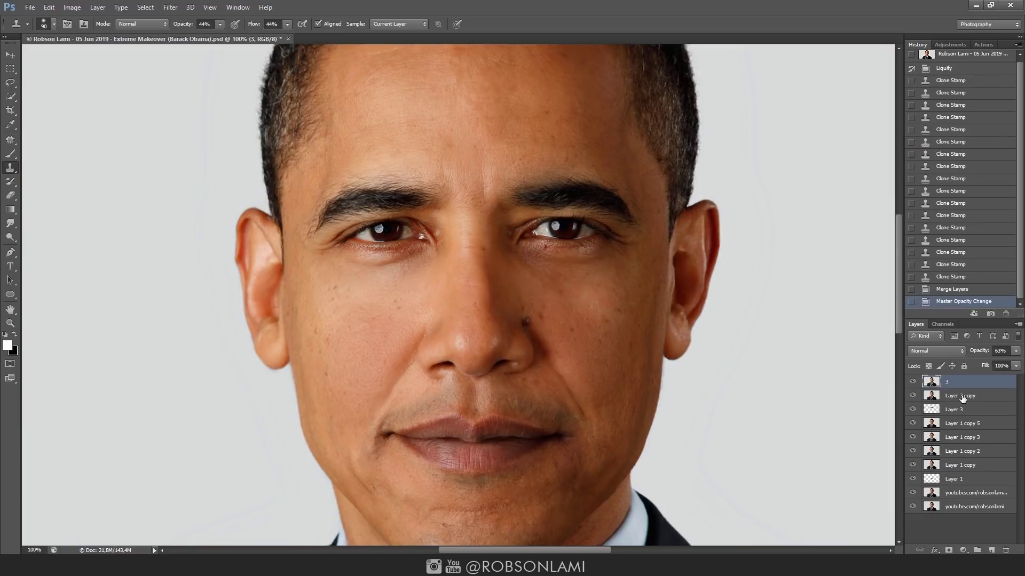
Stamp the visible layers, copy the left eyebrow to its own layer, and lift it.
key("ctrl+alt+shift+e")
key("l")
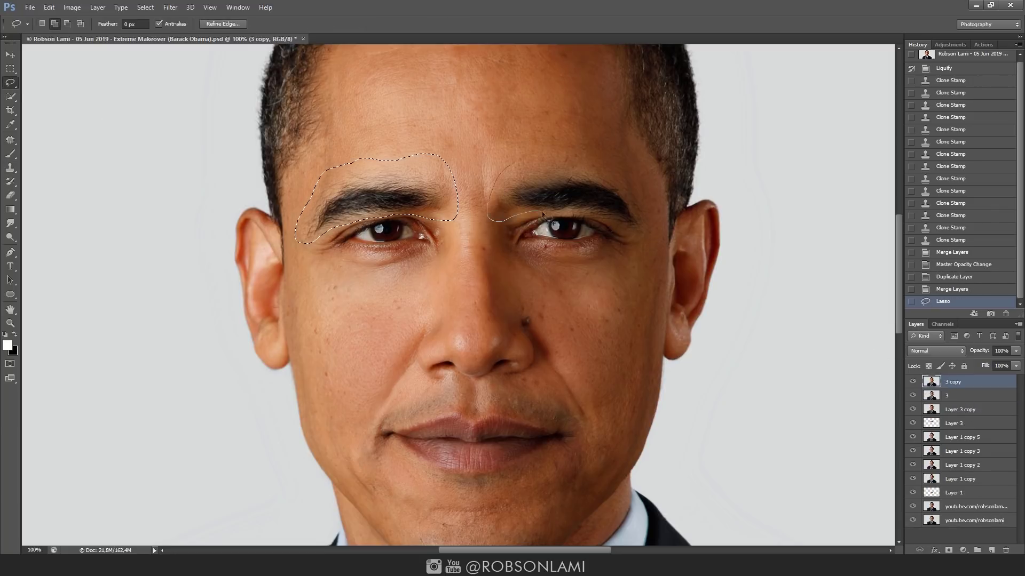
left_click_drag(561, 164, 507, 165)
key("ctrl+j")
key("ctrl+t")
mouse_move(277, 155)
left_mouse_down()
mouse_move(278, 145)
mouse_move(241, 160)
mouse_move(277, 267)
left_mouse_up()
key("Return")
Copy and nudge the other eyebrow, then merge the two eyebrow layers.
key("ctrl+j")
key("Delete")
key("ctrl+d")
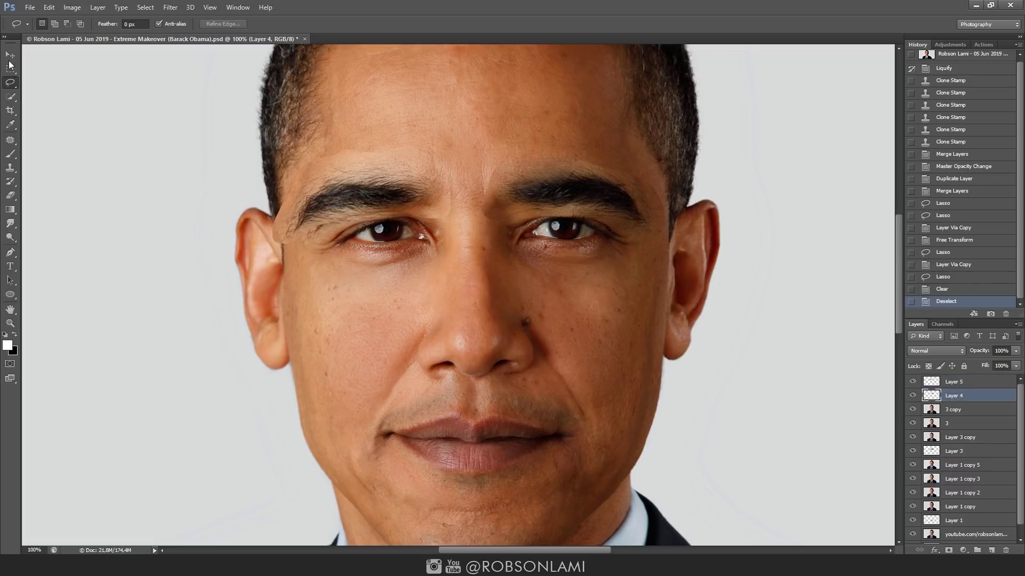
key("Left")
left_click(939, 382)
key("shift+Right")
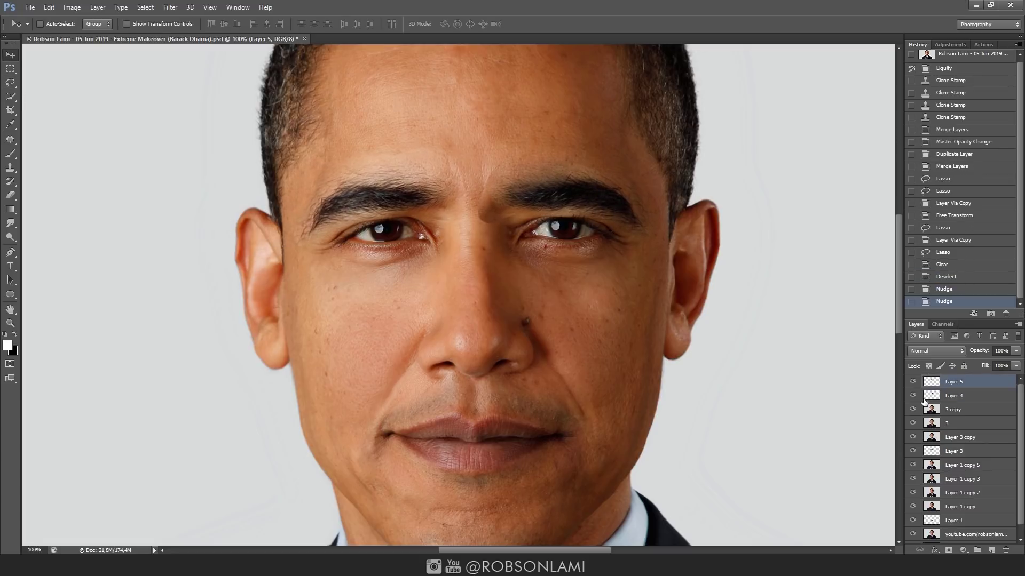
left_click(969, 399, "shift")
key("ctrl+e")
Erase the hard edges around the lifted eyebrows and near the temple.
key("e")
left_click_drag(374, 160, 395, 171)
left_click_drag(417, 224, 432, 235)
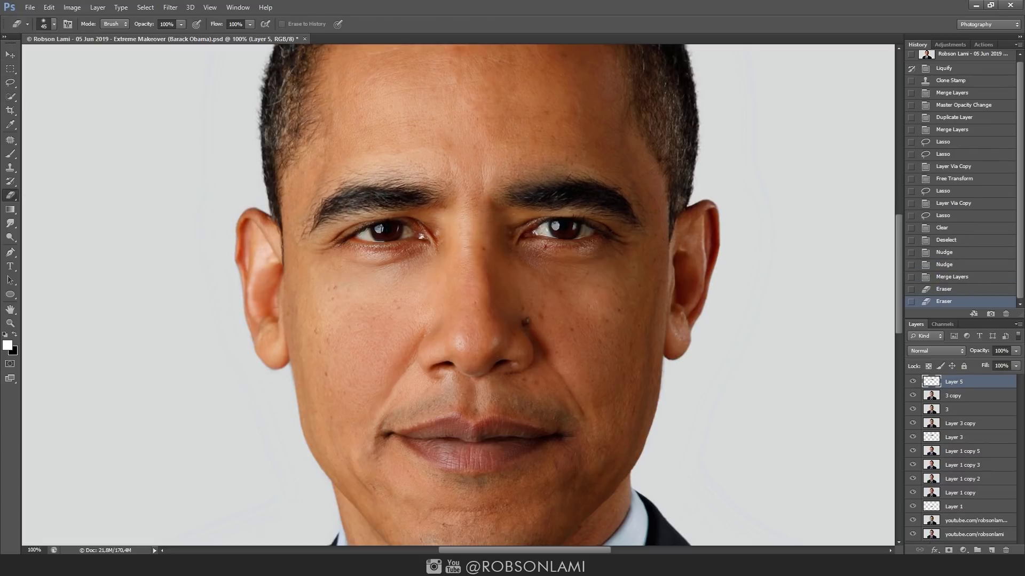
left_click_drag(310, 251, 320, 262)
key("bracketright")
left_click_drag(651, 208, 662, 213)
left_click_drag(665, 211, 670, 215)
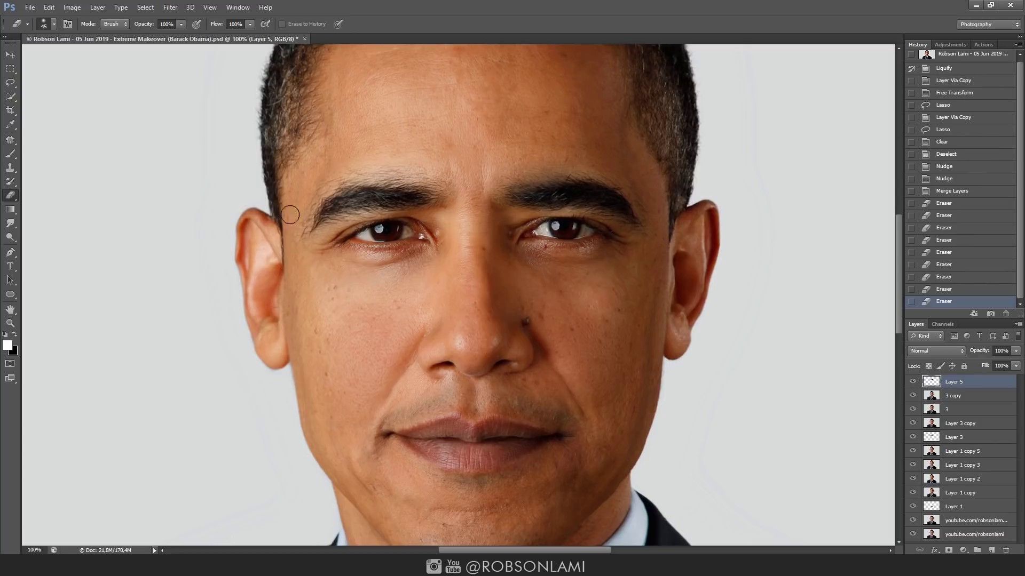
On a face-layer copy, patch under both eyes and a right-cheek spot, then stamp visible layers.
left_click(953, 395)
key("ctrl+j")
key("j")
mouse_move(331, 257)
left_mouse_down()
mouse_move(427, 277)
mouse_move(393, 293)
mouse_move(408, 291)
left_mouse_up()
key("ctrl+d")
mouse_move(552, 248)
left_mouse_down()
mouse_move(534, 277)
mouse_move(539, 299)
left_mouse_up()
key("ctrl+d")
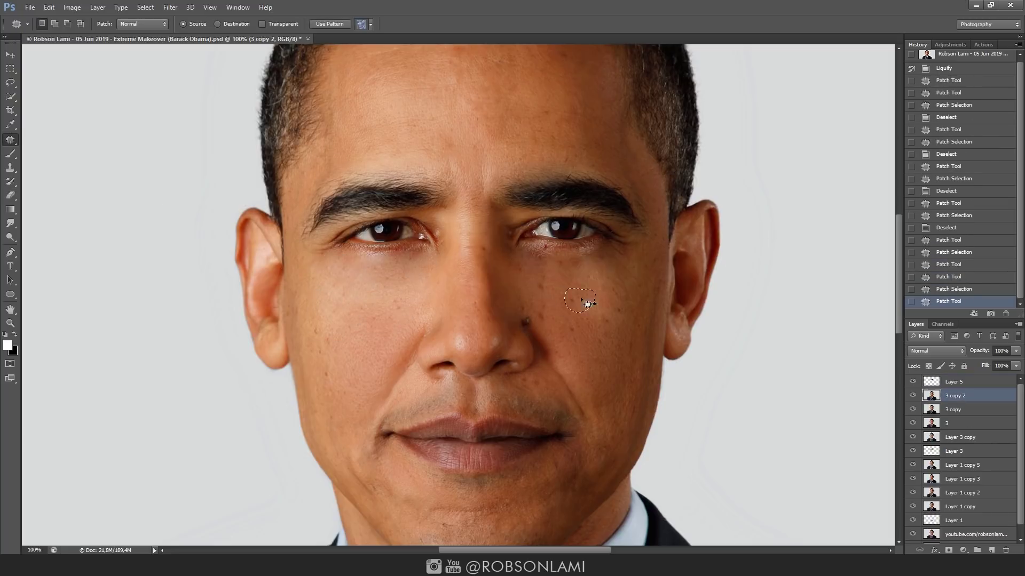
mouse_move(600, 250)
left_mouse_down()
mouse_move(617, 271)
mouse_move(602, 251)
mouse_move(534, 262)
left_mouse_up()
key("ctrl+d")
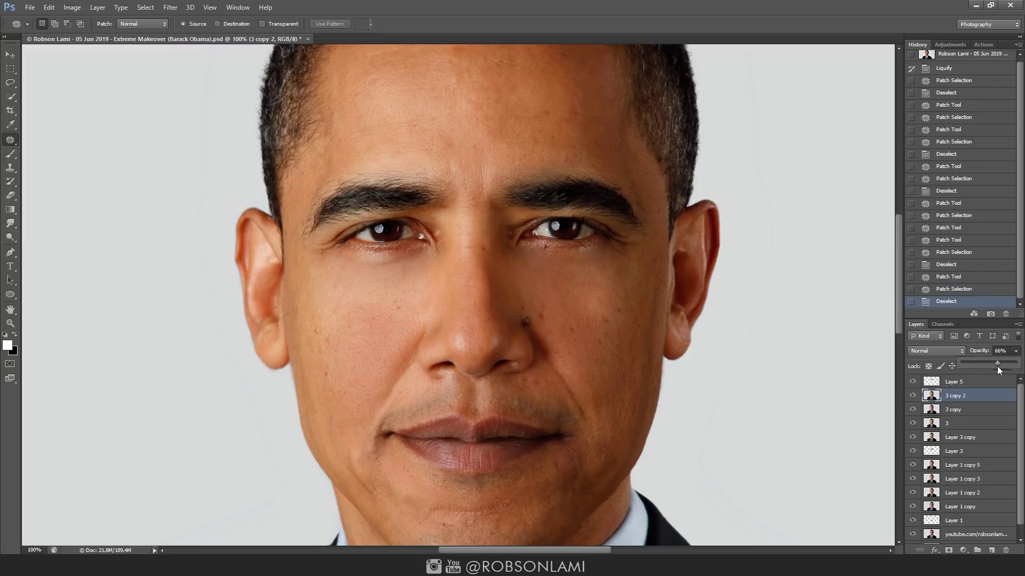
key("ctrl+shift+alt+e")
key("ctrl+shift+x")
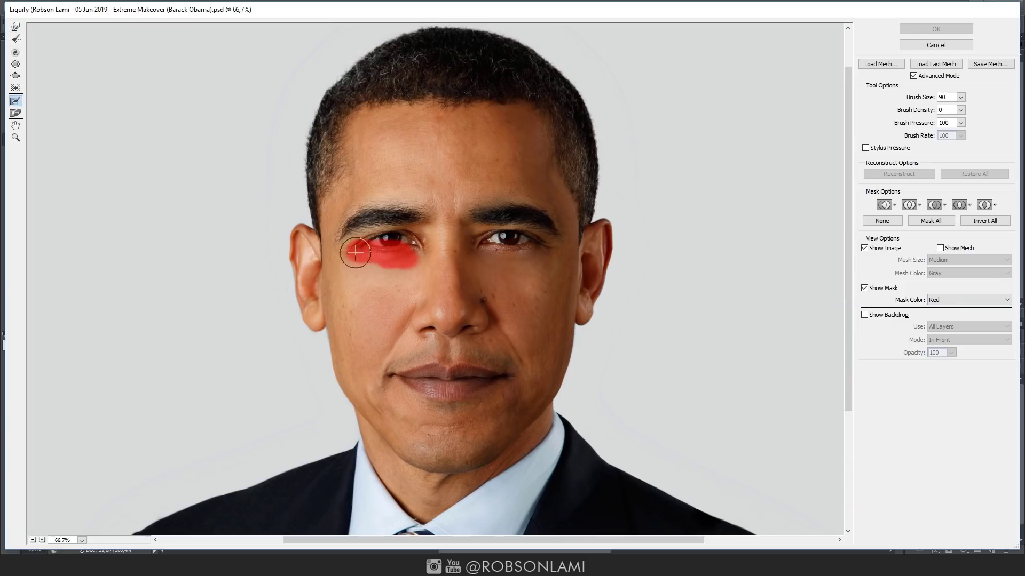
Forward Warp the face shape around the protected eyes, adjusting brush size as needed.
key("bracketright")
key("bracketright")
key("bracketright")
left_click_drag(377, 198, 409, 202)
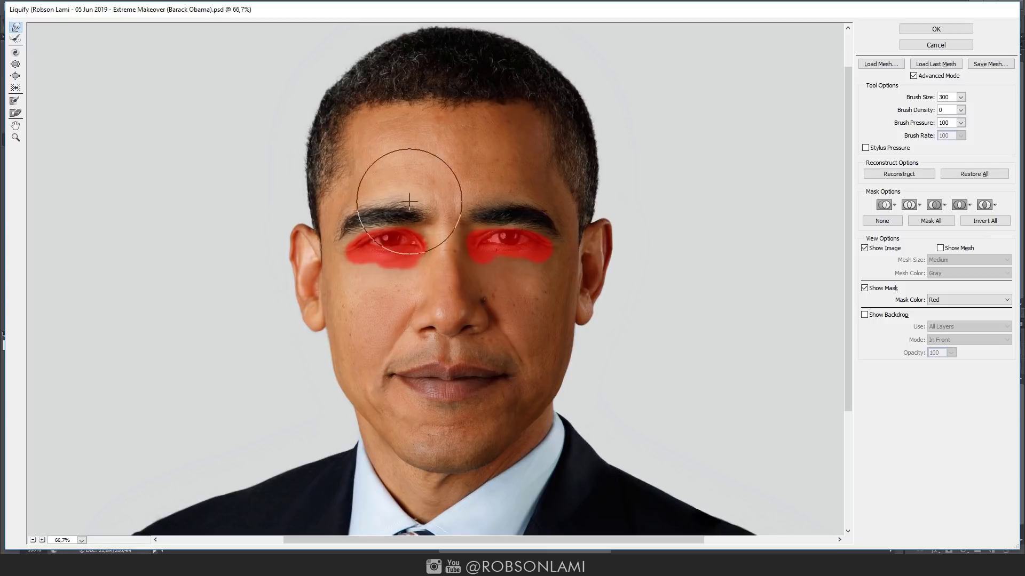
key("bracketleft")
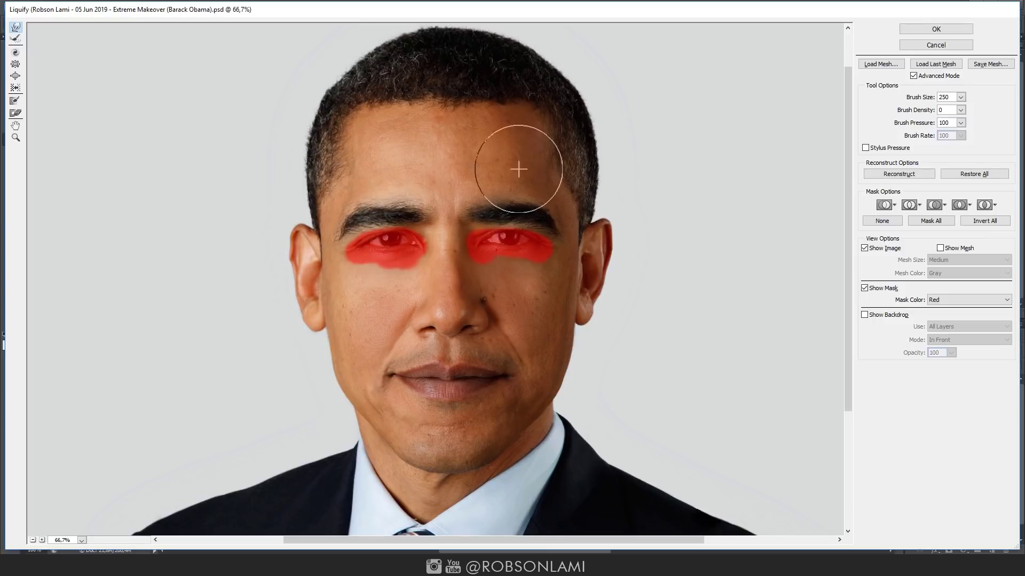
key("bracketright")
key("bracketright")
key("bracketright")
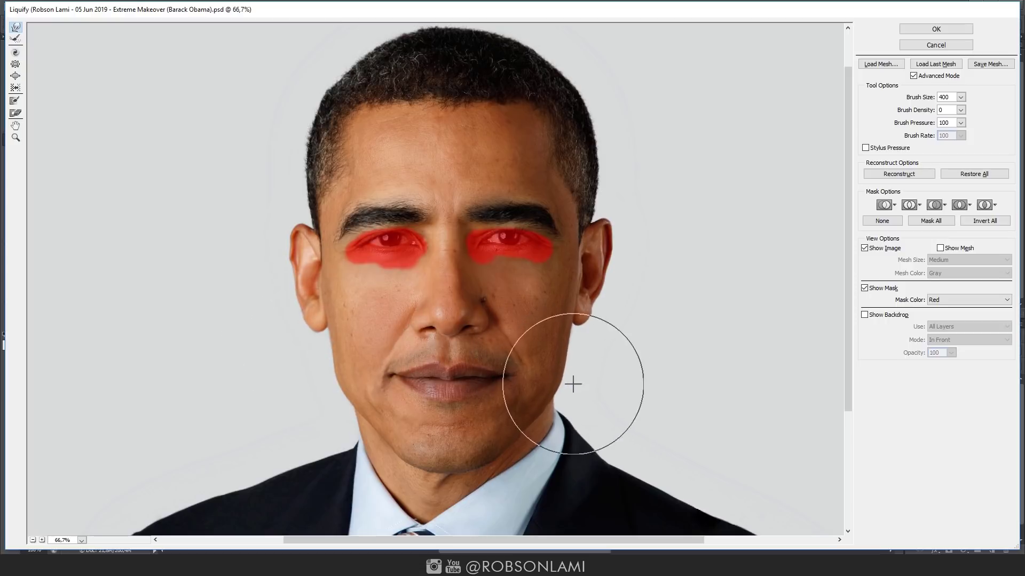
key("bracketright")
key("bracketright")
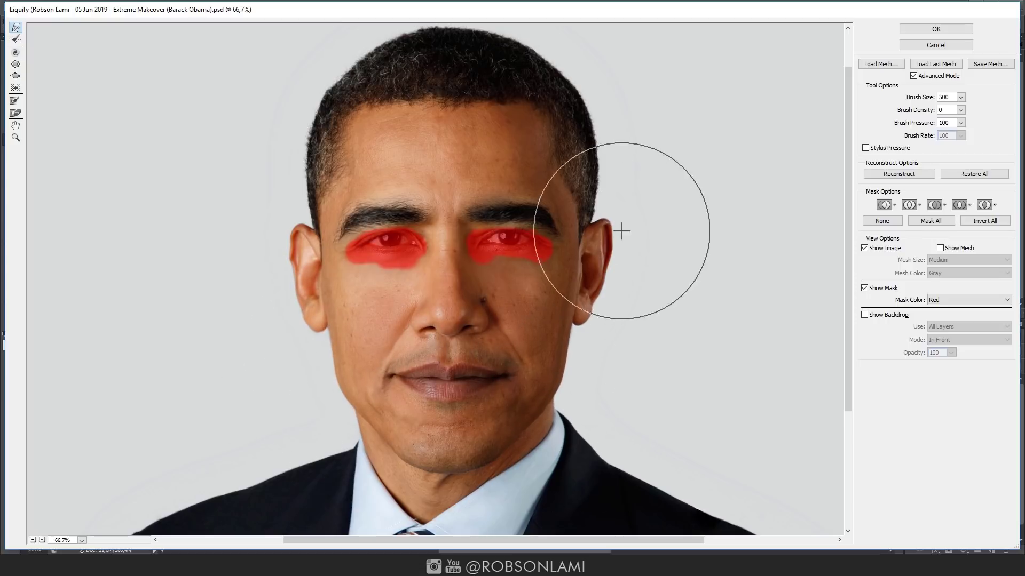
key("bracketright")
key("bracketright")
key("bracketright")
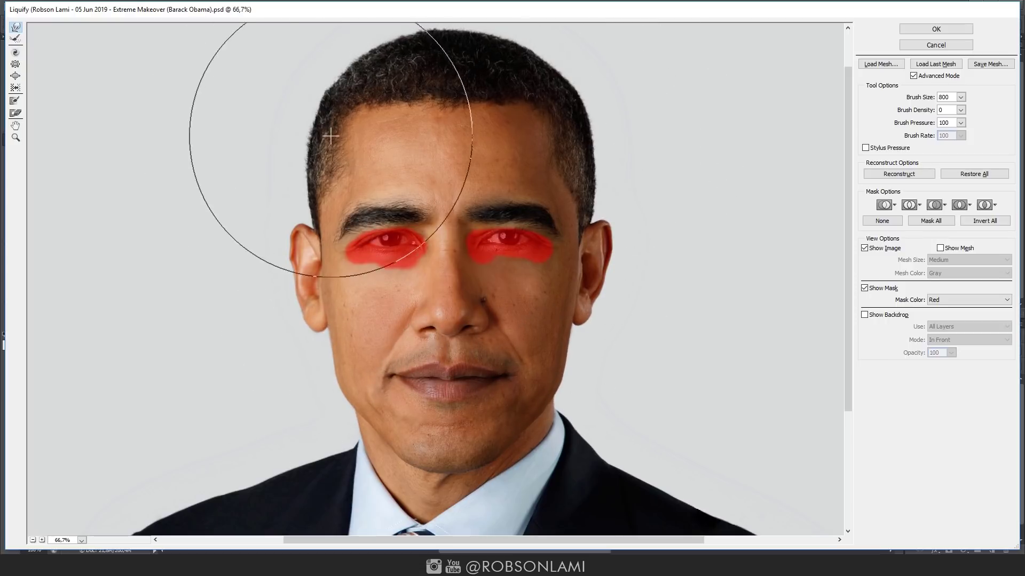
key("bracketleft")
key("bracketleft")
key("bracketleft")
key("bracketleft")
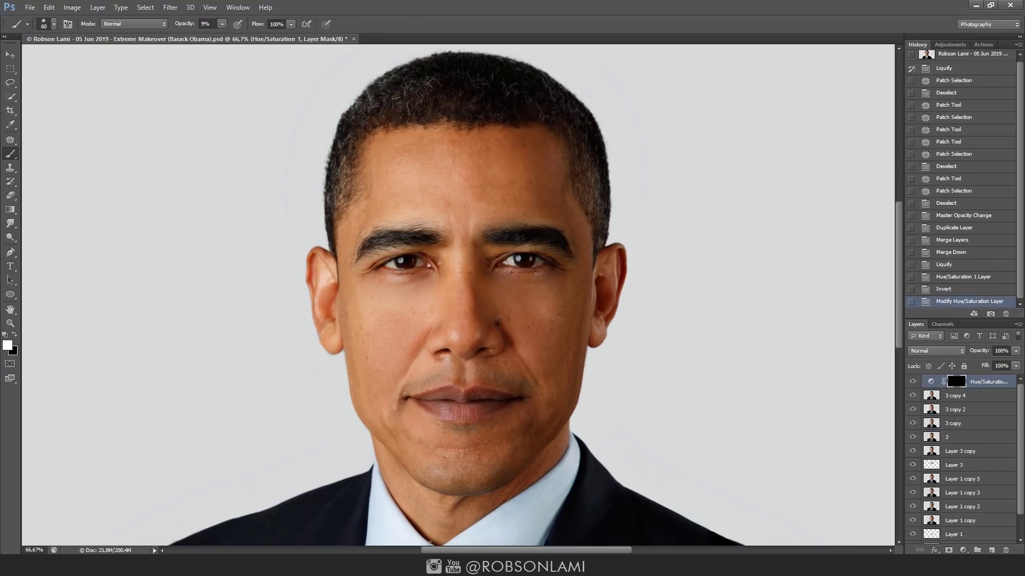
Paint the Hue/Saturation effect onto the skin and add Curves 1 with an inverted mask.
mouse_move(405, 165)
left_mouse_down()
mouse_move(442, 222)
mouse_move(384, 412)
mouse_move(430, 315)
mouse_move(363, 261)
left_mouse_up()
key("bracketleft")
key("bracketleft")
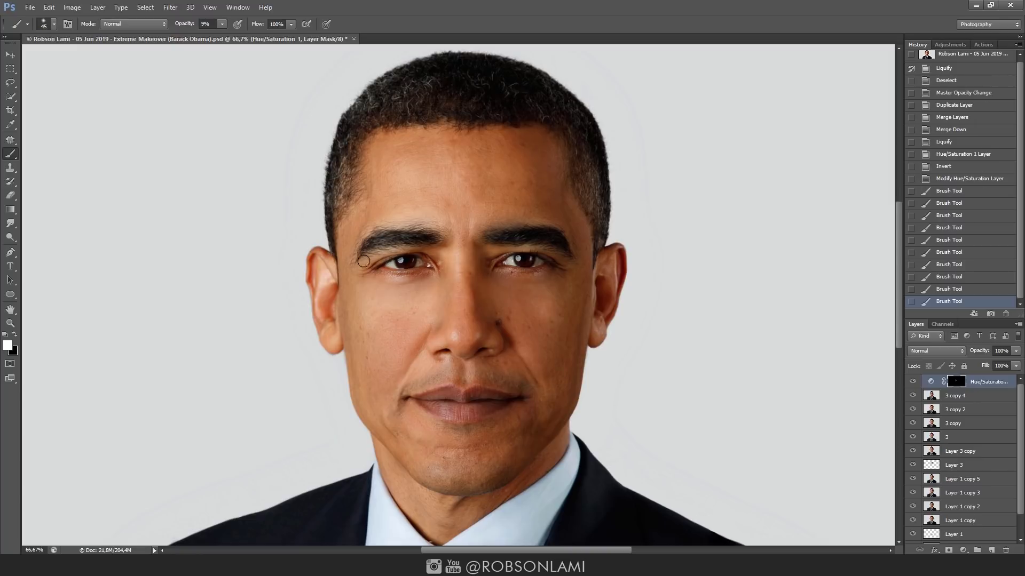
left_click(963, 550)
left_click(940, 355)
key("ctrl+i")
key("bracketleft")
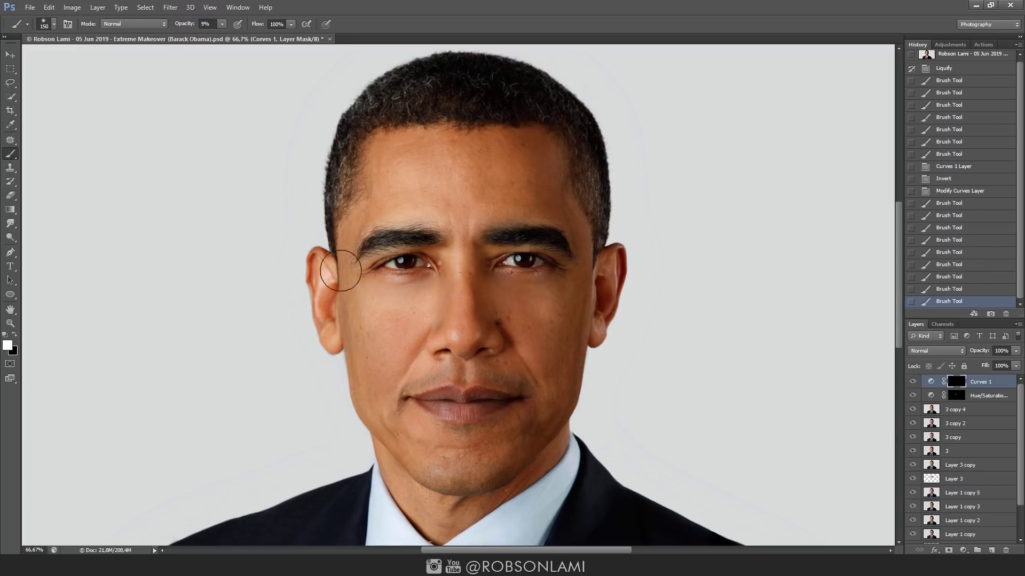
Add Curves 2 with an inverted mask, paint it over the nose and forehead, and merge a copy.
left_click(963, 551)
left_click(939, 391)
key("ctrl+i")
left_click_drag(448, 256, 465, 331)
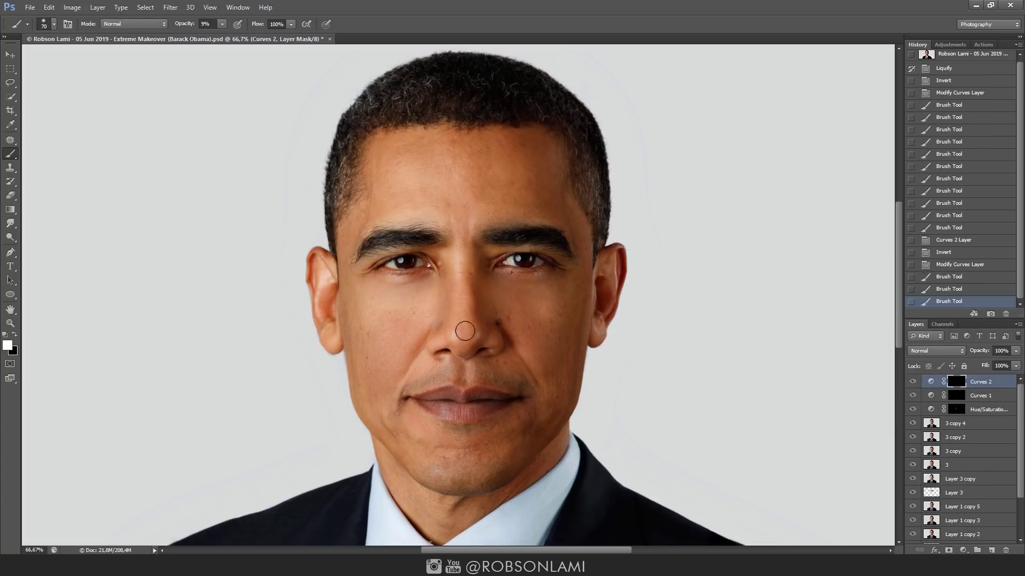
left_click_drag(503, 195, 427, 229)
key("bracketleft")
key("bracketleft")
key("bracketleft")
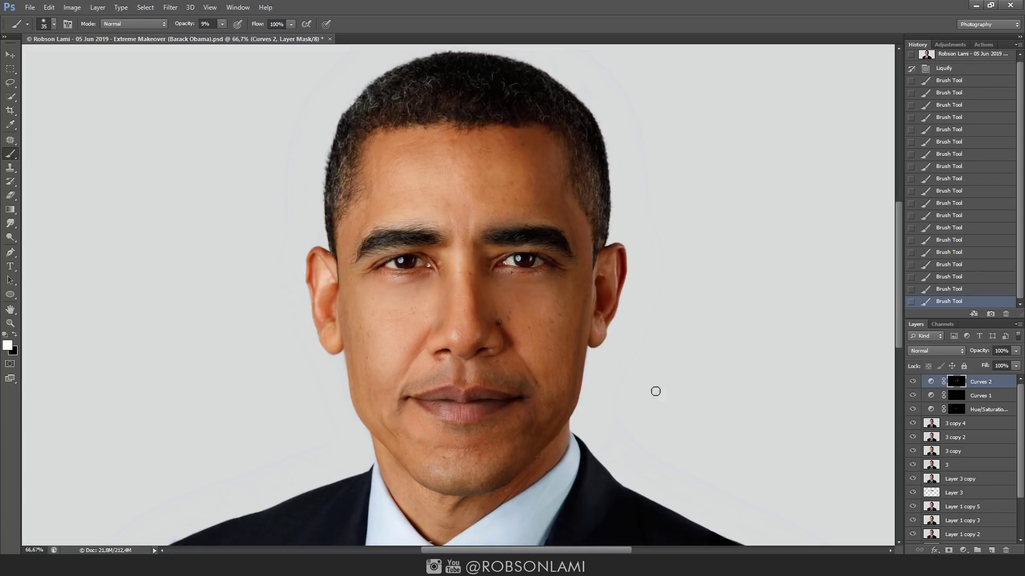
key("ctrl+j")
key("ctrl+e")
Lasso the cheek and jaw onto a new layer and transform it to reshape the jawline.
key("l")
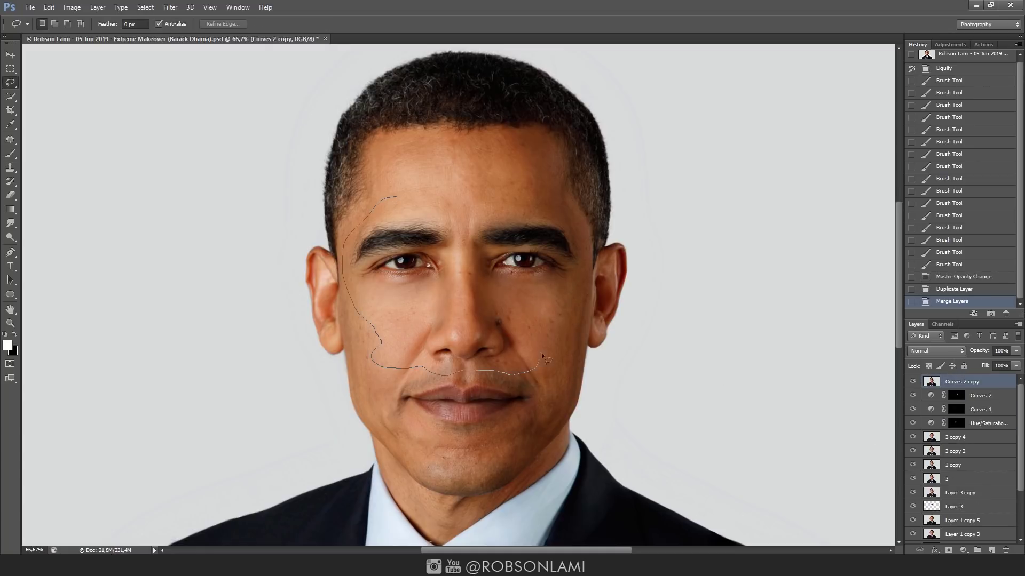
left_click_drag(543, 357, 581, 189)
key("ctrl+j")
key("ctrl+t")
key("Return")
key("e")
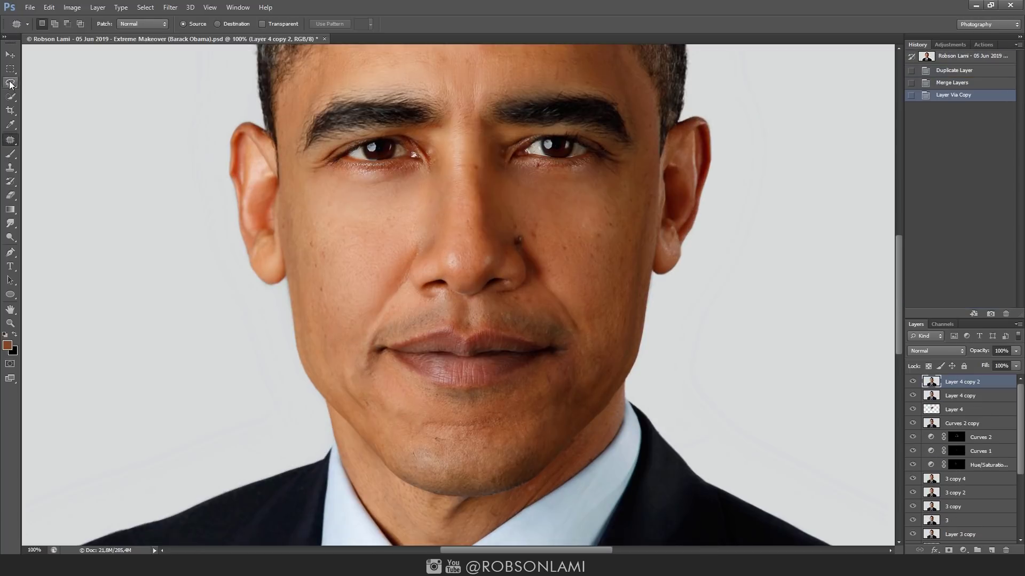
key("Return")
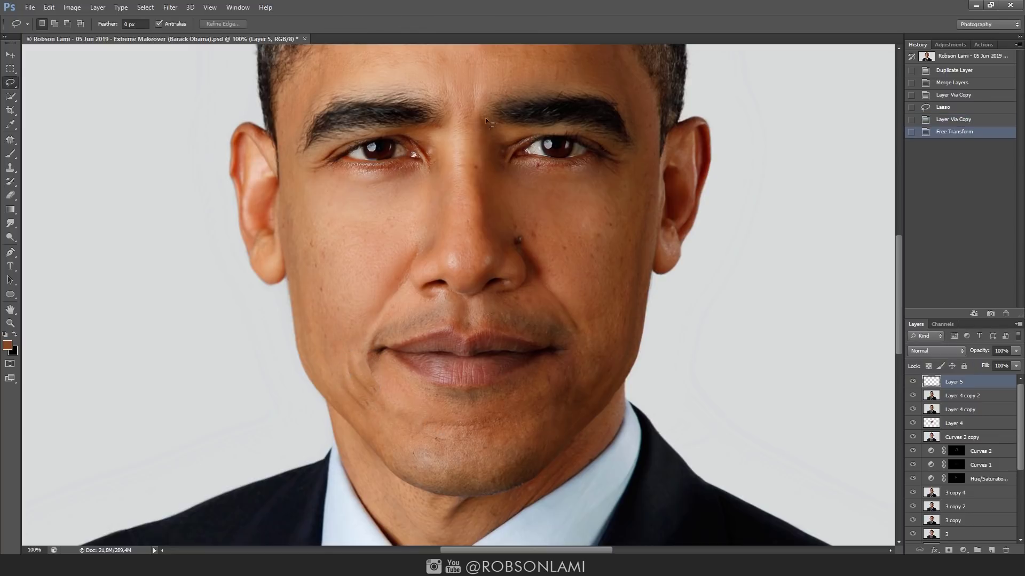
Hide Layer 5, erase the hard cheek edge, and stamp the visible layers into a new layer.
left_click(913, 381)
left_click(960, 396)
key("j")
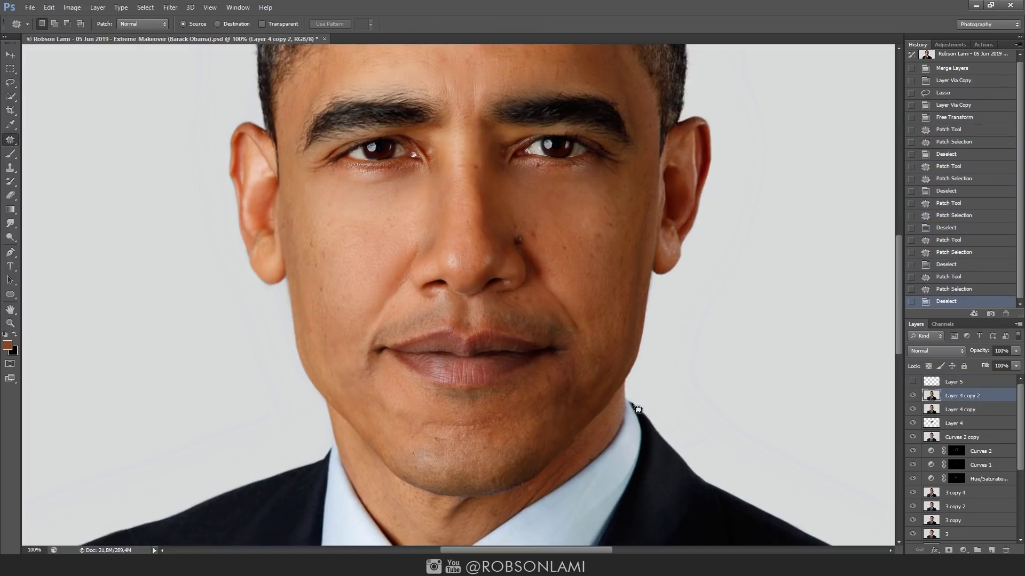
left_click_drag(351, 397, 383, 259)
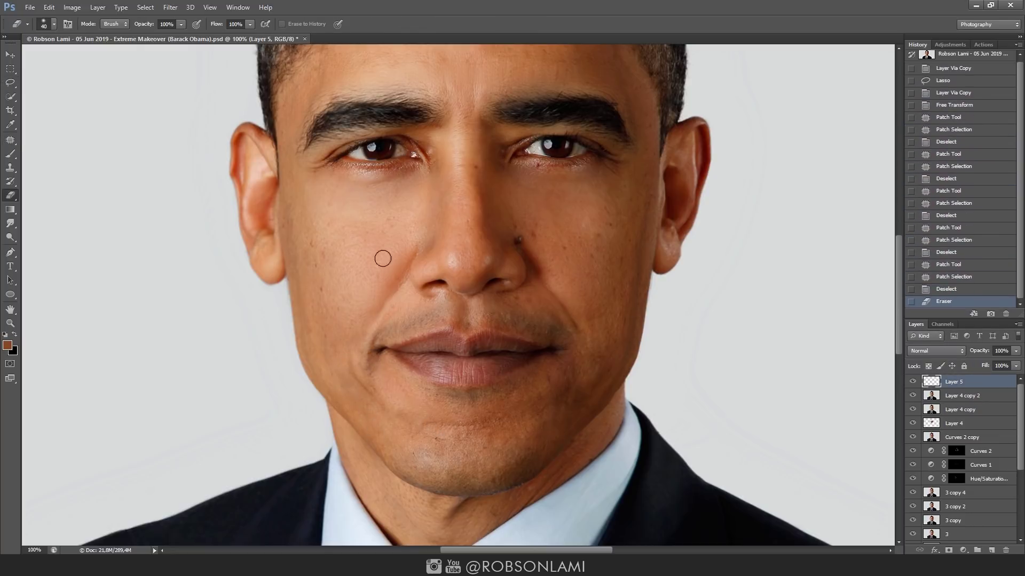
key("ctrl+alt+shift+e")
key("j")
Patch the cheek blemish and jaw spots near the chin, then add an empty Layer 6.
left_click_drag(316, 352, 321, 357)
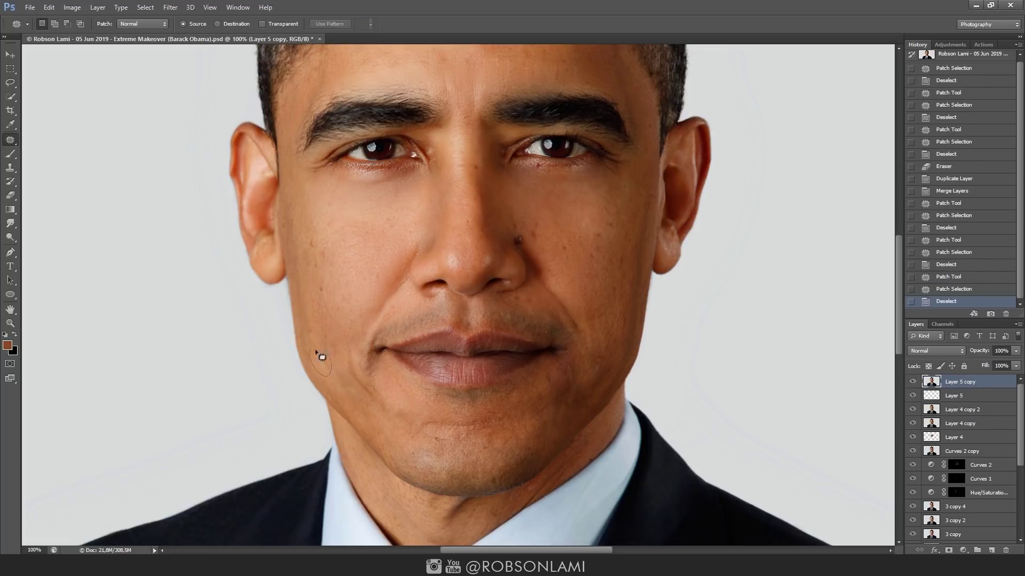
mouse_move(602, 367)
left_mouse_down()
mouse_move(567, 394)
mouse_move(553, 432)
left_mouse_up()
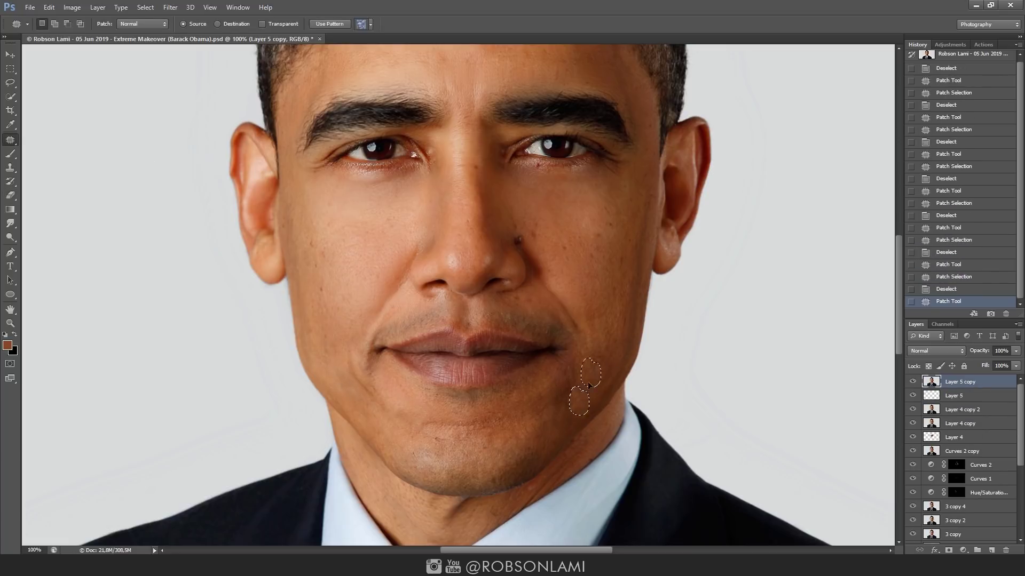
left_click_drag(588, 385, 624, 360)
key("ctrl+d")
left_click(991, 550)
Set Layer 6 to Soft Light and paint darker tone across the cheek.
left_click(937, 351)
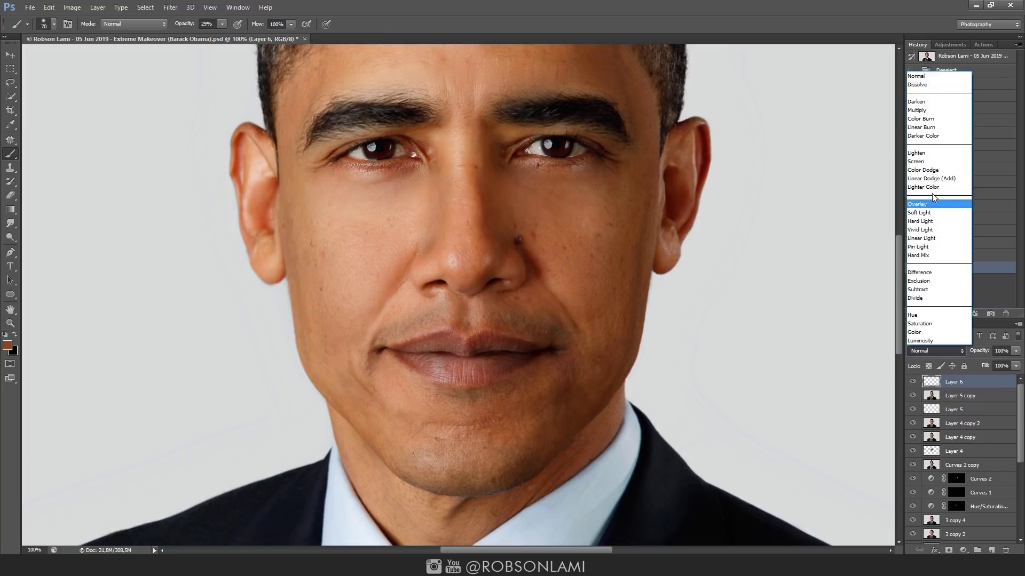
left_click(929, 227)
key("b")
mouse_move(406, 246)
left_mouse_down()
mouse_move(405, 213)
mouse_move(339, 219)
mouse_move(331, 192)
left_mouse_up()
left_click_drag(373, 251, 348, 289)
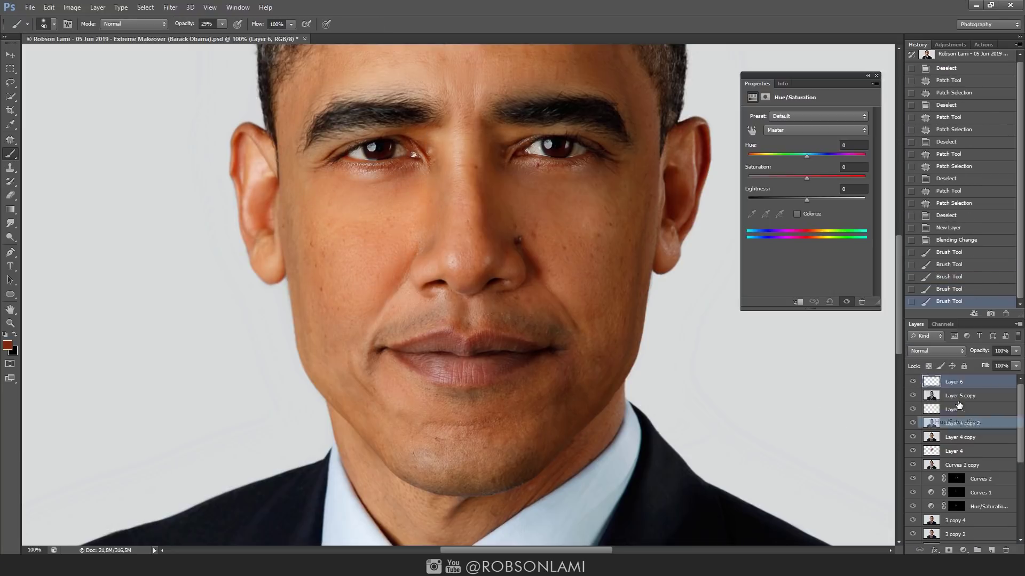
Add a clipped Hue/Saturation at 58% and a masked Red-channel Curves 3 painted onto the skin.
left_click_drag(768, 179, 782, 180)
left_click_drag(1015, 351, 994, 372)
left_click(963, 551)
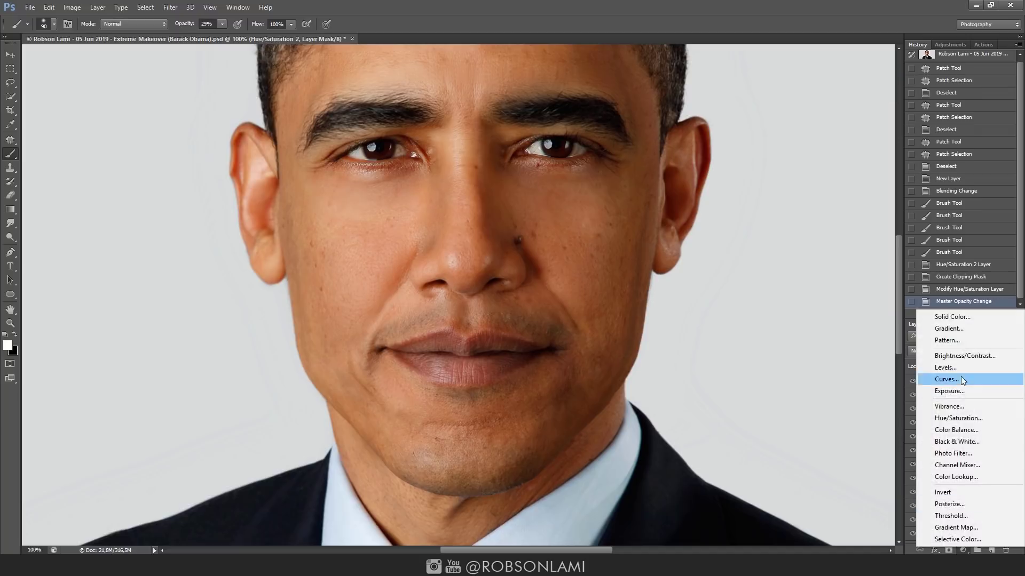
left_click(938, 382)
key("ctrl+i")
left_click_drag(830, 175, 831, 182)
left_click_drag(381, 237, 327, 305)
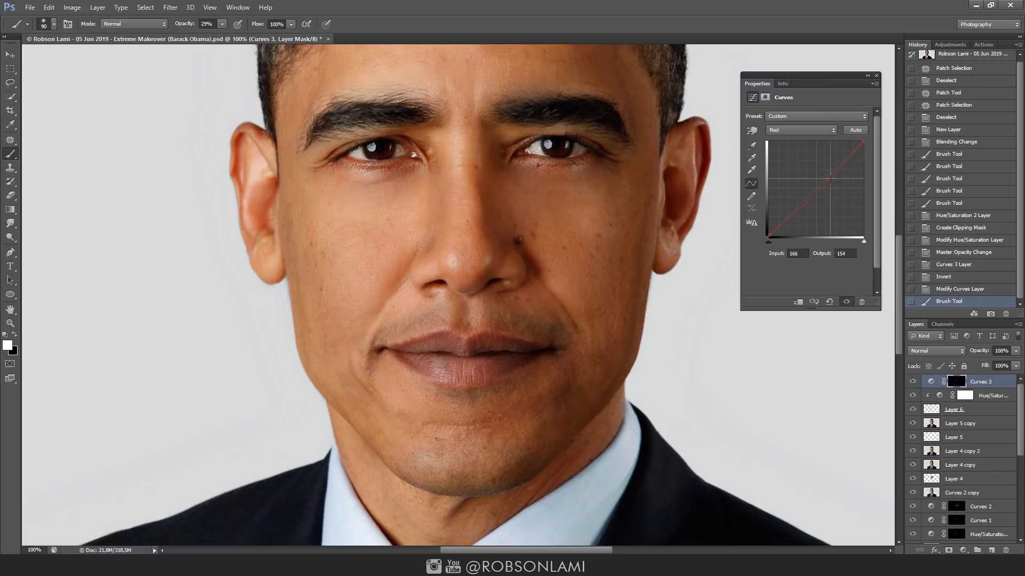
Merge the visible layers into Curves 3 copy, zoom in, and begin lassoing the left eyebrow.
key("ctrl+j")
key("ctrl+e")
key("ctrl+plus")
key("l")
left_click_drag(228, 262, 181, 345)
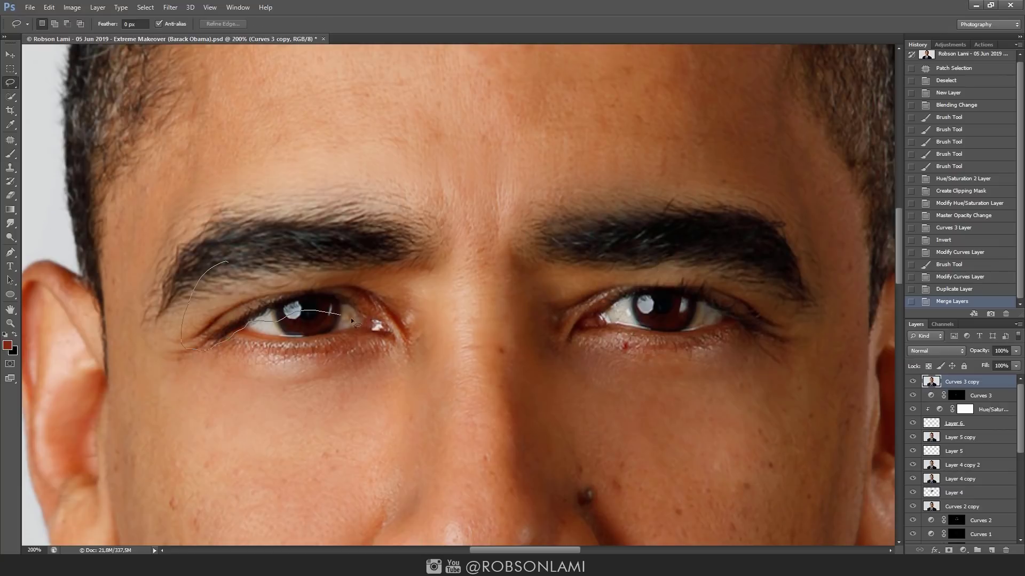
Copy the left eyebrow and eye to Layer 7, warp it upward, and merge into Layer 7 copy.
left_click_drag(353, 320, 228, 261)
key("ctrl+j")
key("ctrl+t")
right_click(361, 272)
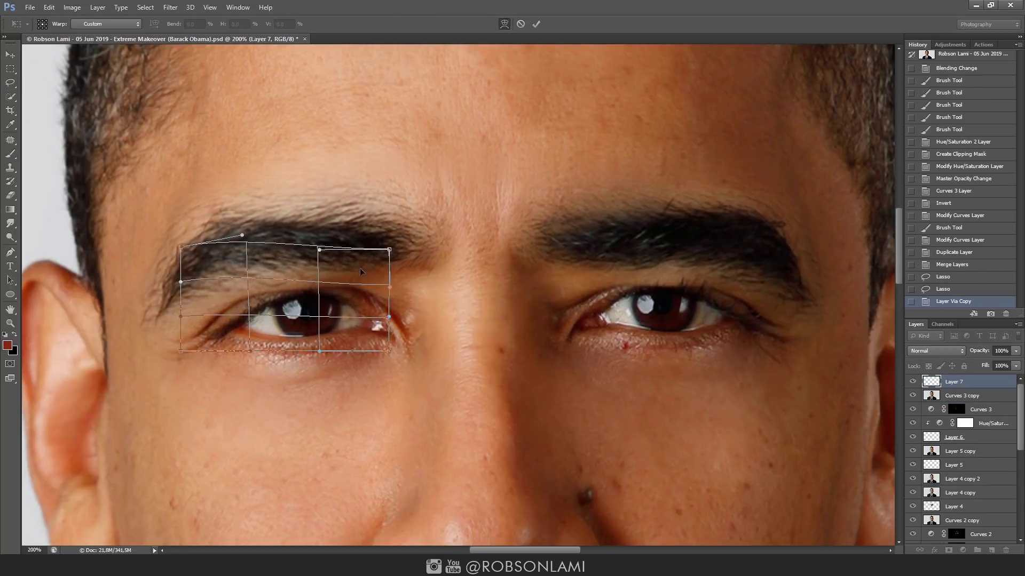
key("Return")
key("ctrl+j")
key("ctrl+e")
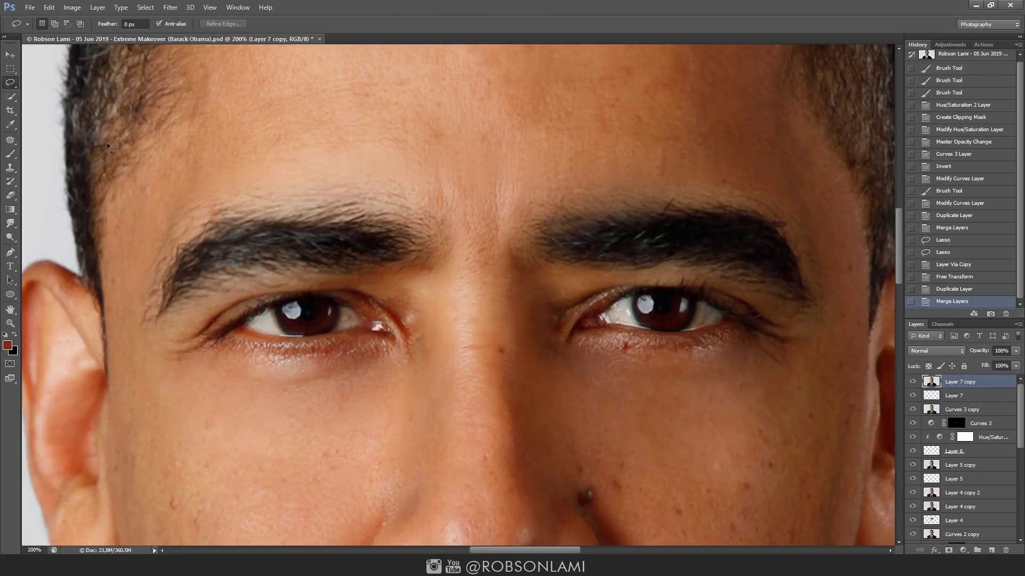
Patch a spot near the eyebrow and softly paint the eye corner with light skin tone at 9%.
key("ctrl+j")
key("j")
left_click_drag(270, 332, 278, 342)
key("ctrl+d")
key("b")
left_click(54, 24)
left_click(222, 23)
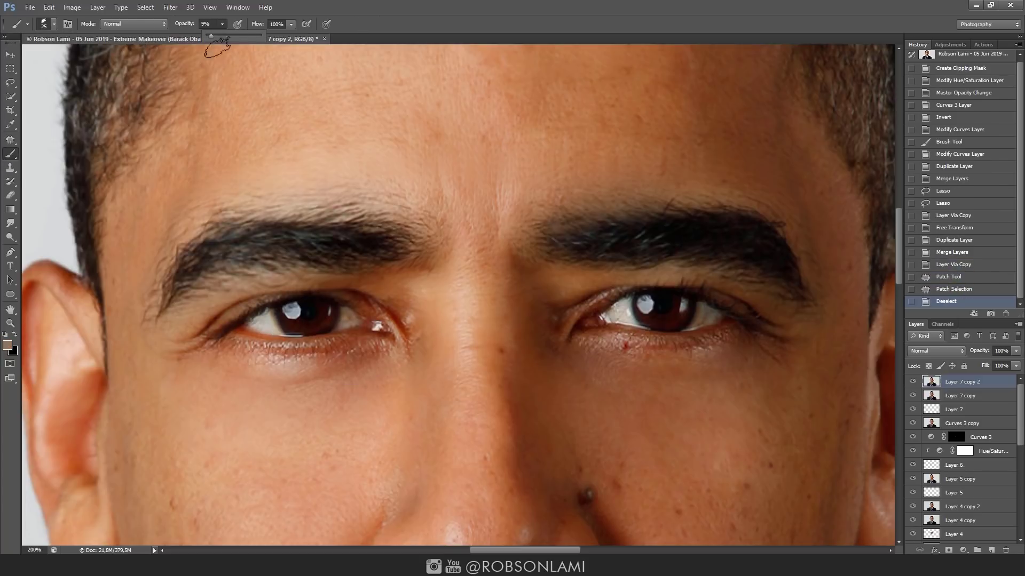
left_click_drag(346, 314, 358, 319)
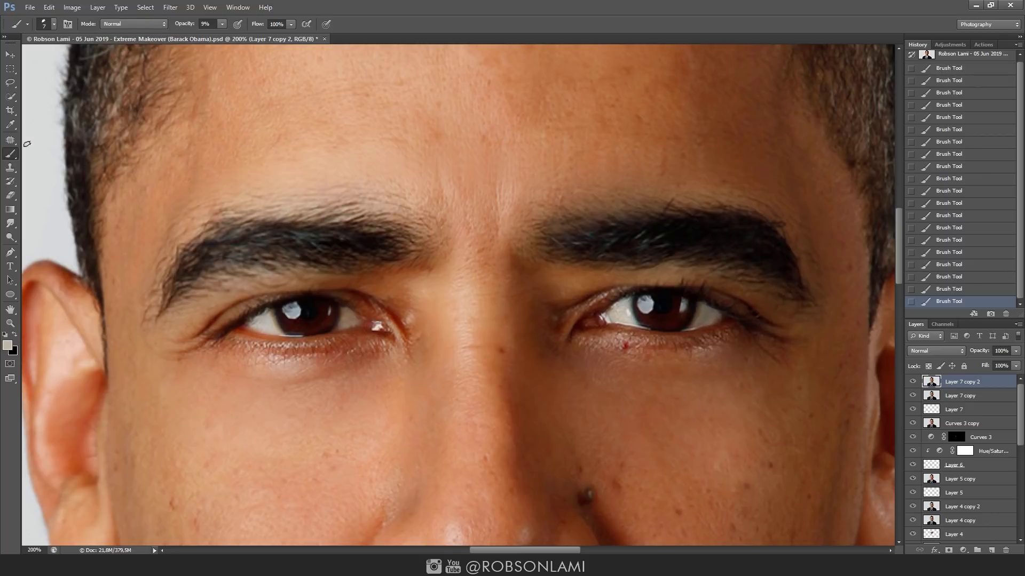
Patch away stray hairs beside and above the left eyebrow with clean skin.
key("j")
left_click_drag(155, 256, 169, 267)
left_click_drag(197, 319, 210, 309)
key("ctrl+d")
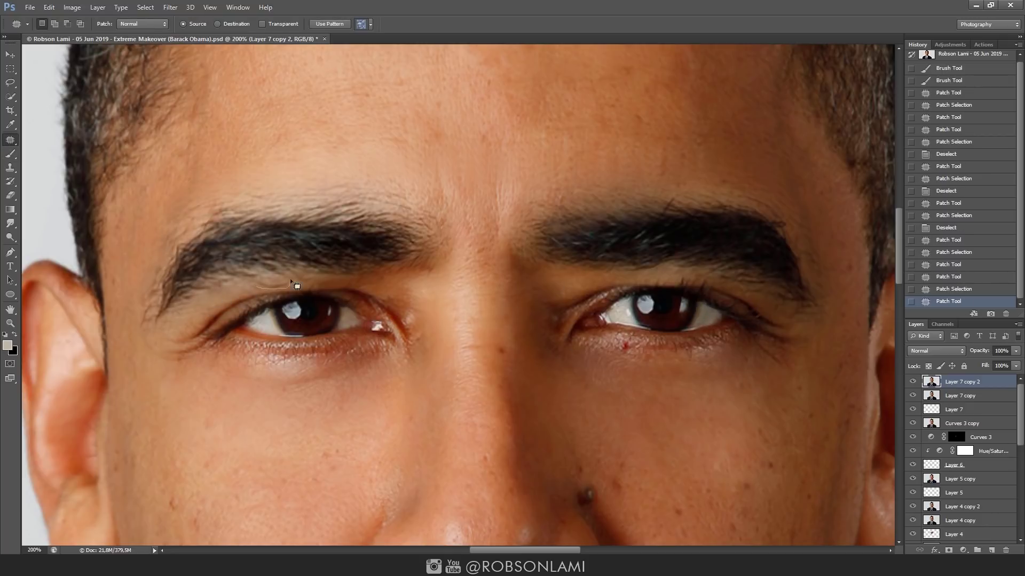
left_click_drag(433, 277, 430, 219)
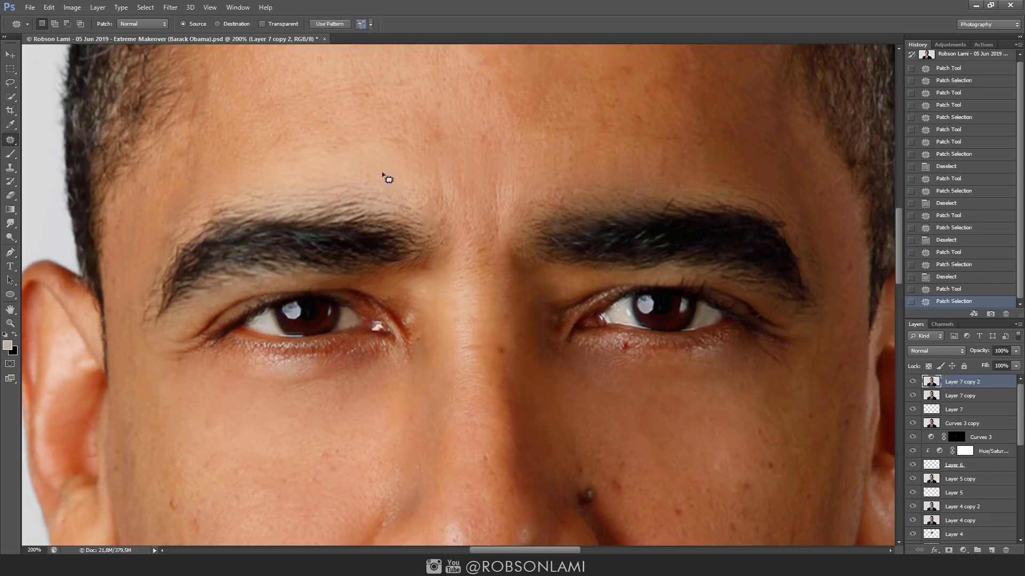
mouse_move(190, 198)
left_mouse_down()
mouse_move(184, 233)
mouse_move(195, 201)
left_mouse_up()
key("ctrl+d")
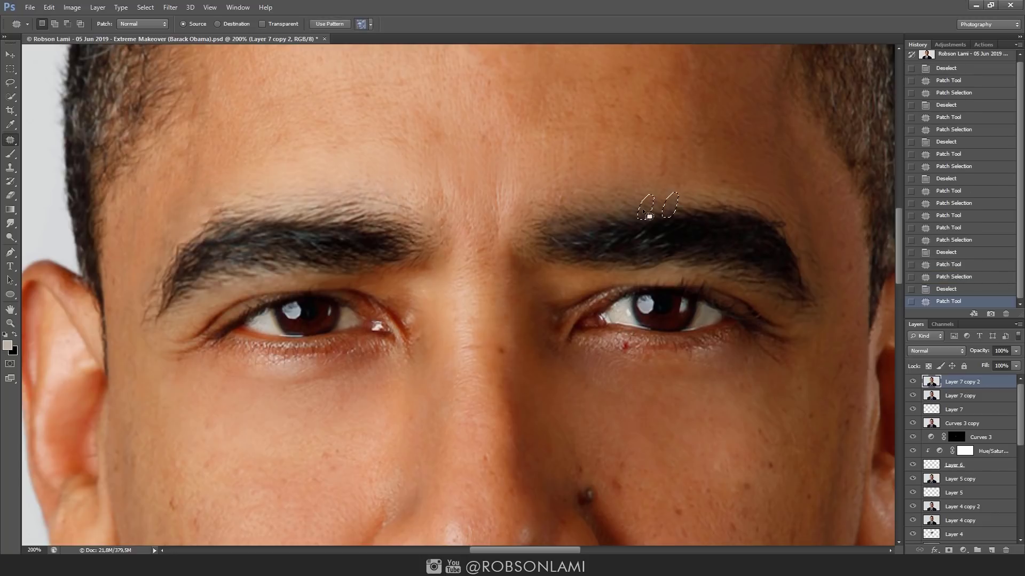
Patch out stray hairs above the right eyebrow and a grey hair on the head.
left_click_drag(647, 215, 790, 240)
key("ctrl+d")
mouse_move(735, 288)
left_mouse_down()
mouse_move(760, 290)
mouse_move(787, 309)
left_mouse_up()
left_click_drag(740, 201, 786, 216)
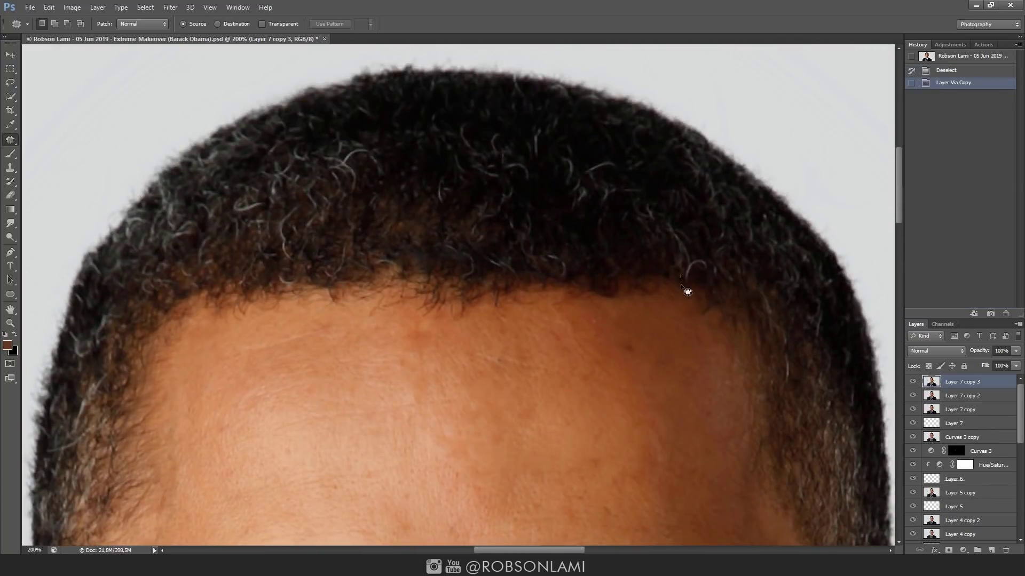
mouse_move(687, 290)
left_mouse_down()
mouse_move(701, 276)
mouse_move(673, 224)
mouse_move(642, 204)
mouse_move(618, 222)
mouse_move(609, 183)
mouse_move(561, 238)
left_mouse_up()
key("ctrl+d")
key("ctrl+d")
key("ctrl+d")
key("ctrl+d")
left_click_drag(582, 181, 578, 197)
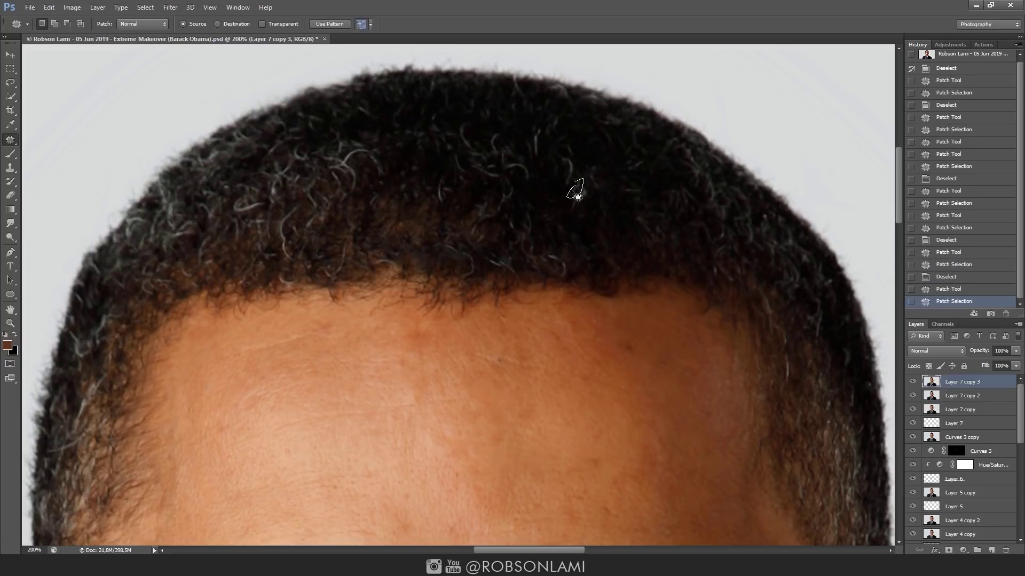